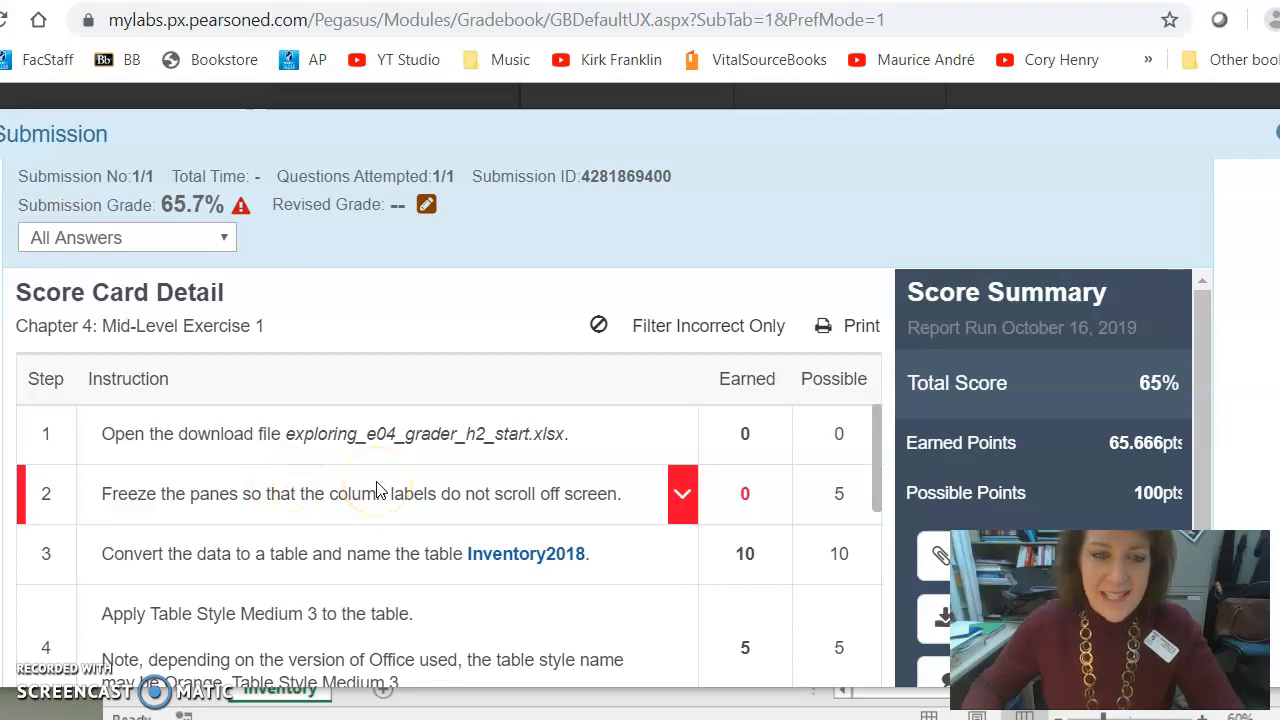
- Switch to the workbook and change the worksheet from Page Break Preview to Normal view
{"action": "left_click", "coordinate": [288, 711]}
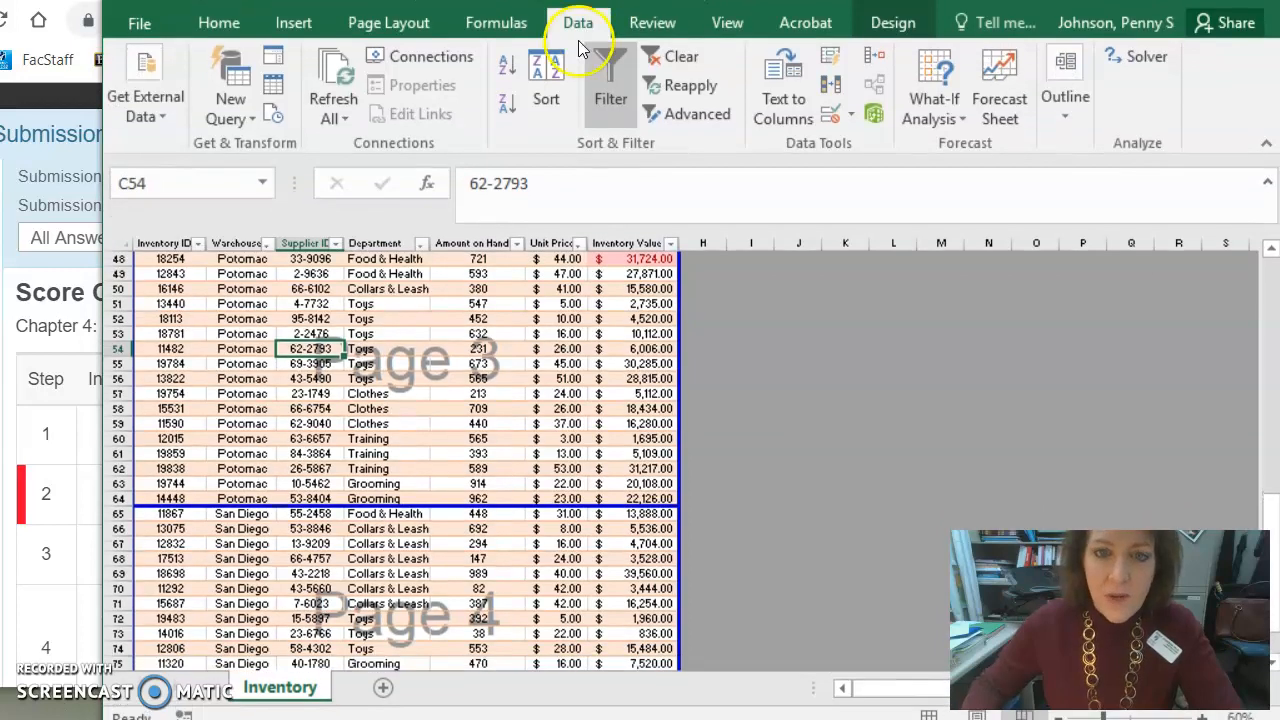
{"action": "left_click", "coordinate": [724, 23]}
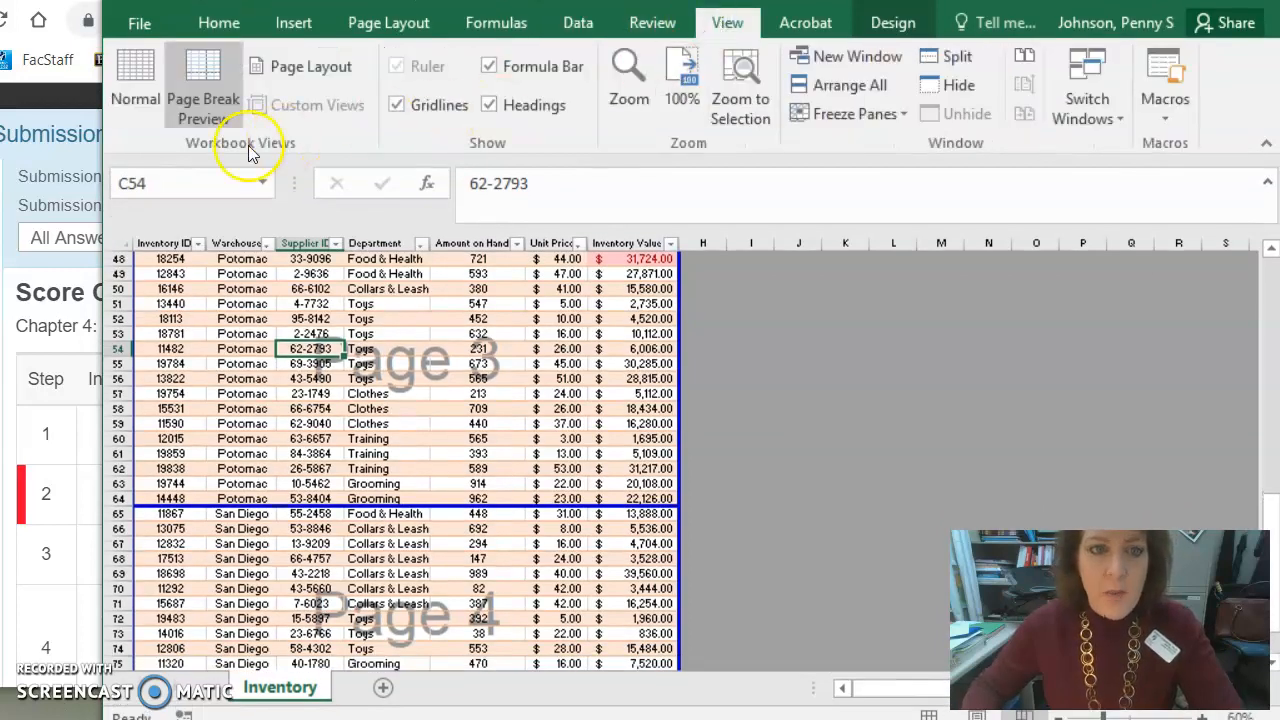
{"action": "left_click", "coordinate": [143, 104]}
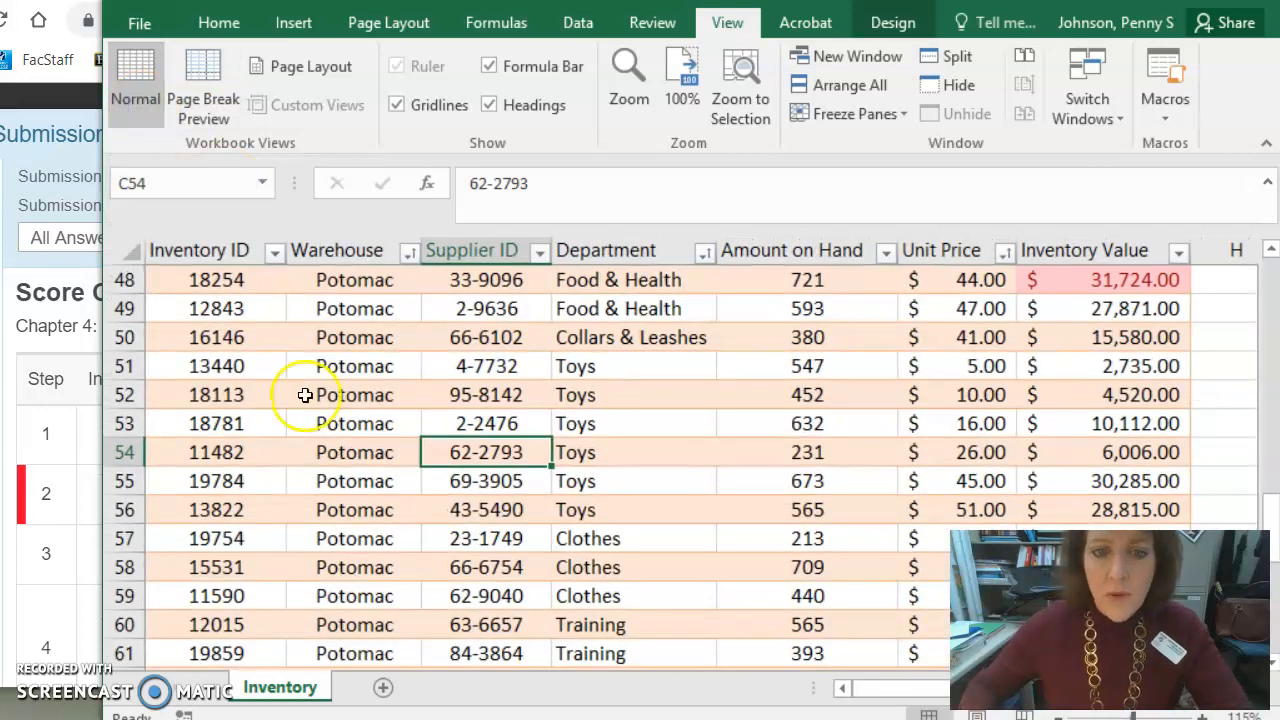
- Select row 2 and freeze the panes so the column labels stay visible while scrolling the table
{"action": "scroll", "coordinate": [345, 427], "scroll_direction": "up", "scroll_amount": 7}
{"action": "scroll", "coordinate": [345, 427], "scroll_direction": "up", "scroll_amount": 9}
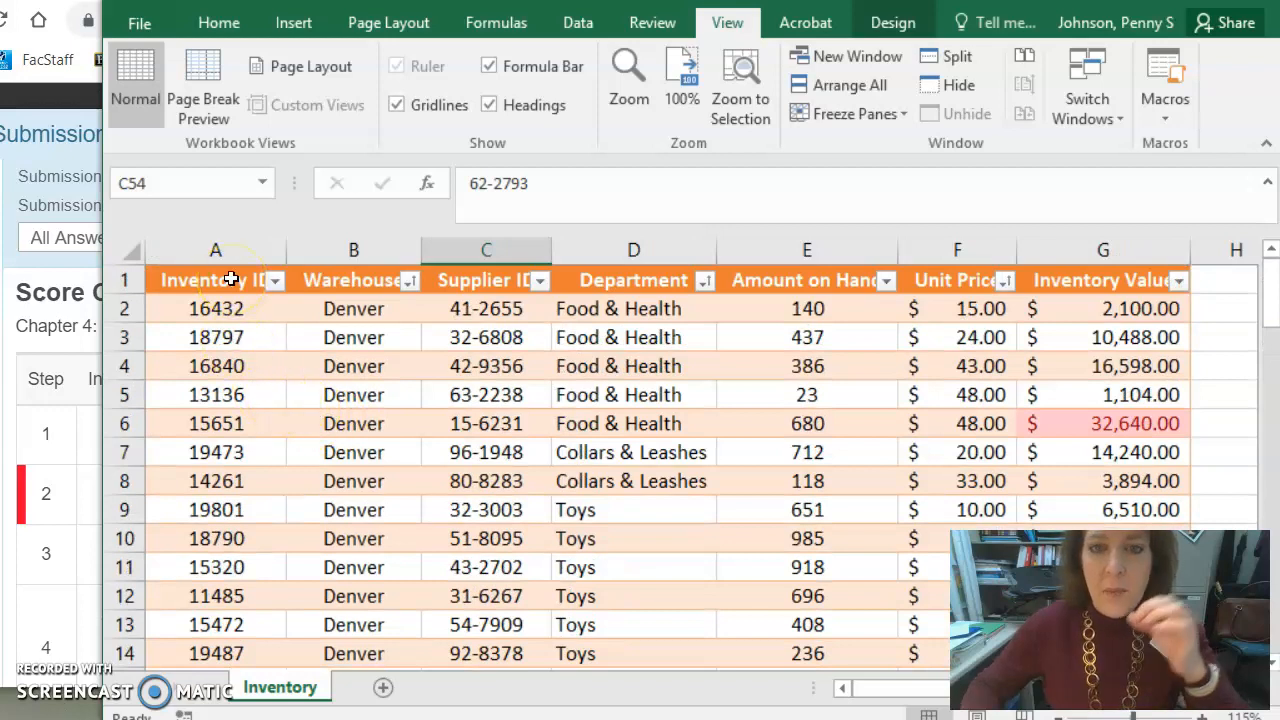
{"action": "left_click", "coordinate": [115, 311]}
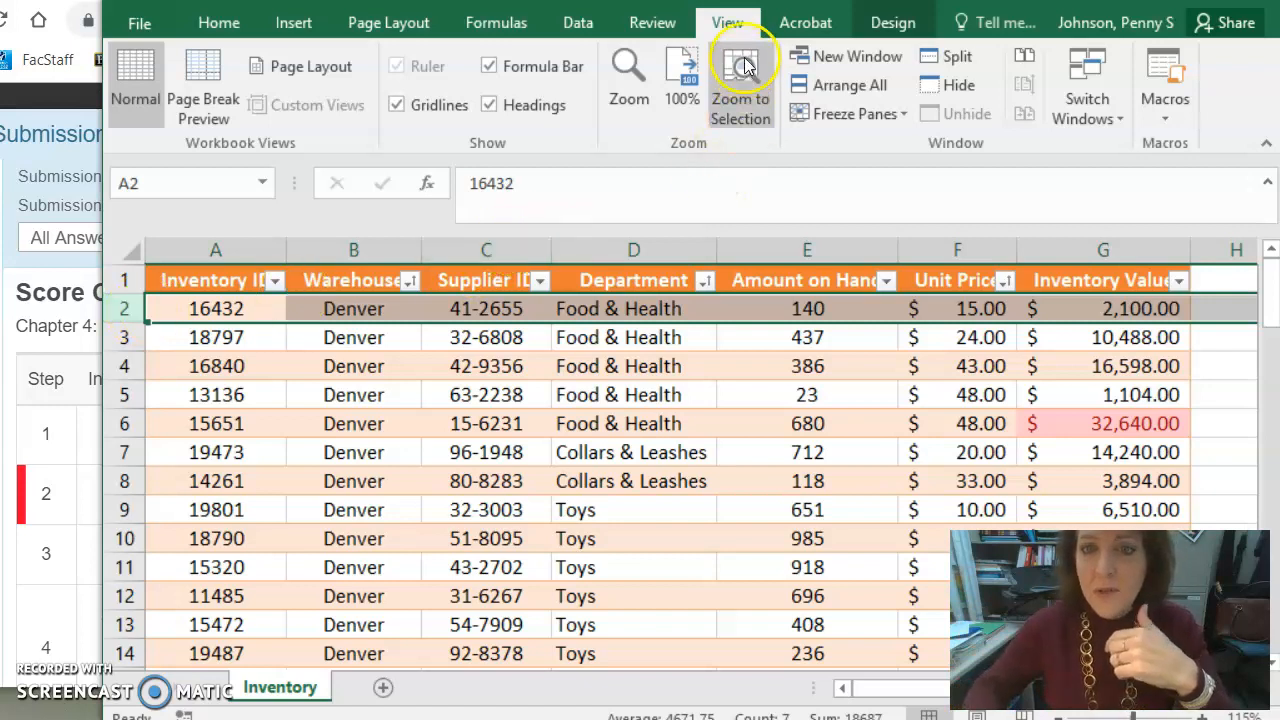
{"action": "left_click", "coordinate": [866, 114]}
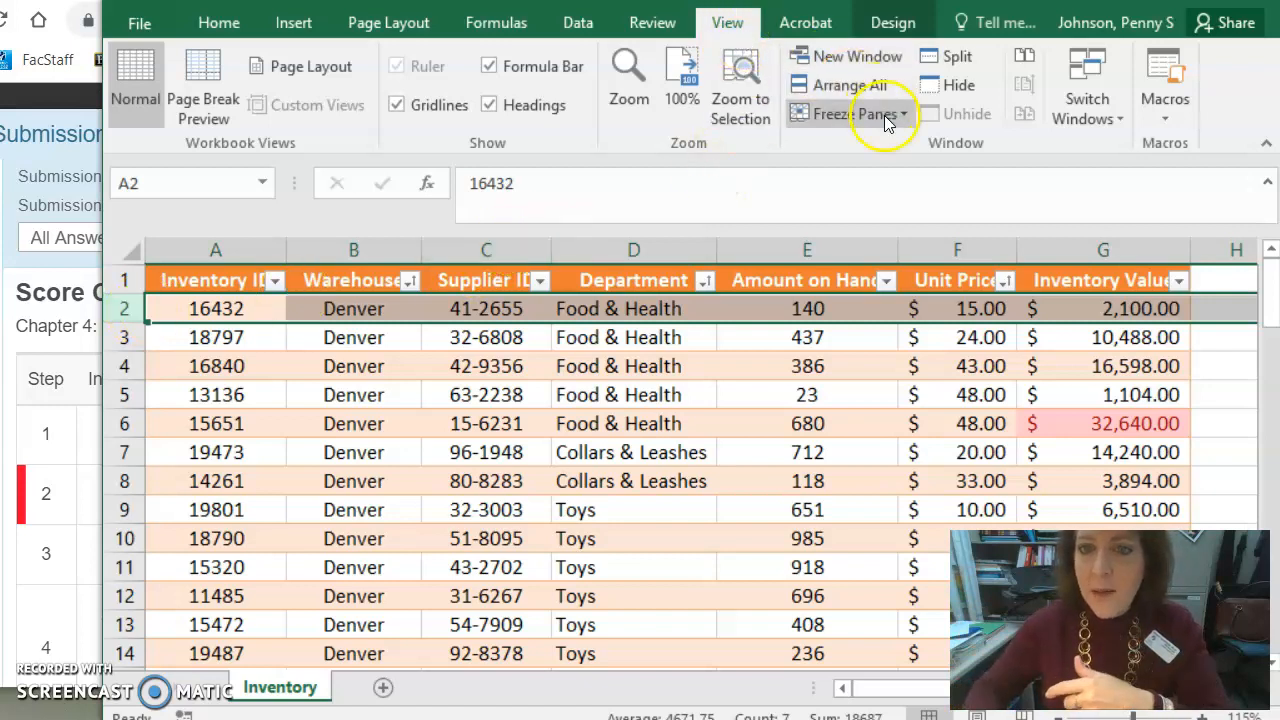
{"action": "left_click", "coordinate": [885, 156]}
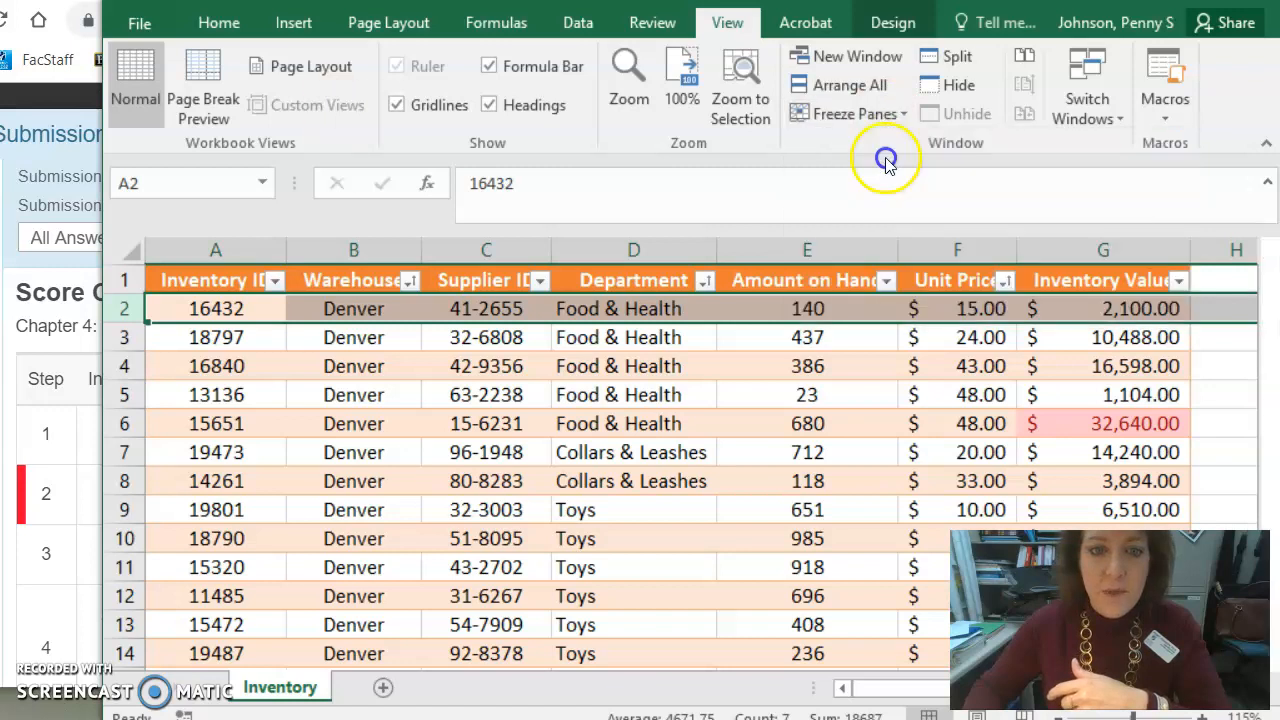
{"action": "scroll", "coordinate": [570, 394], "scroll_direction": "down", "scroll_amount": 1}
{"action": "scroll", "coordinate": [570, 394], "scroll_direction": "down", "scroll_amount": 1}
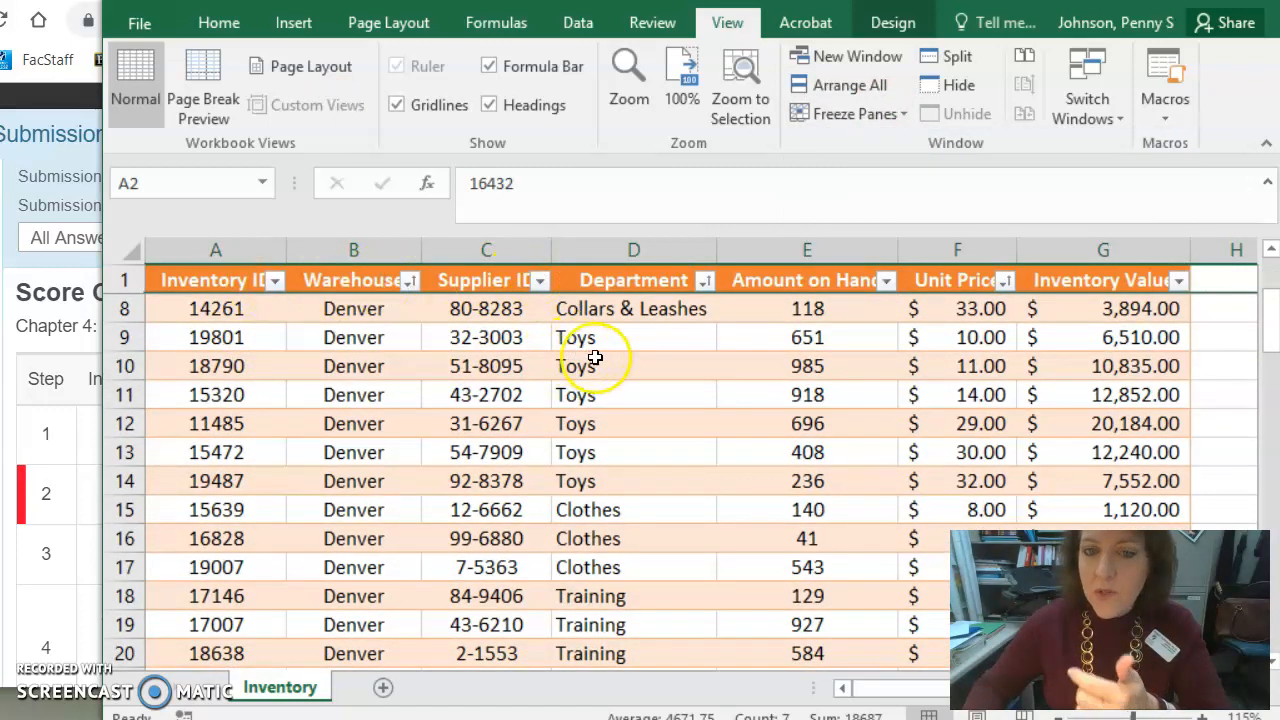
{"action": "scroll", "coordinate": [602, 360], "scroll_direction": "down", "scroll_amount": 1}
{"action": "scroll", "coordinate": [602, 362], "scroll_direction": "down", "scroll_amount": 1}
{"action": "scroll", "coordinate": [600, 367], "scroll_direction": "up", "scroll_amount": 4}
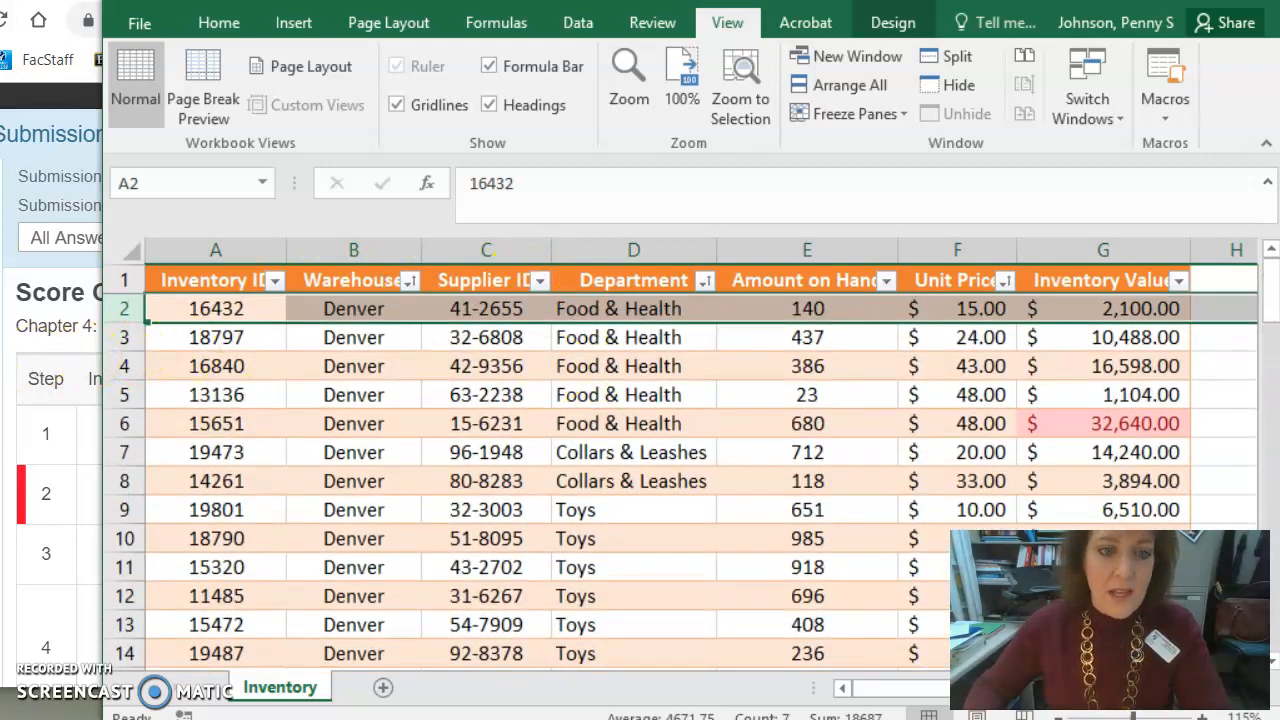
- Read the grading report's instructions for the sorting task in the browser
{"action": "key", "text": "alt+Tab"}
{"action": "scroll", "coordinate": [529, 500], "scroll_direction": "down", "scroll_amount": 3}
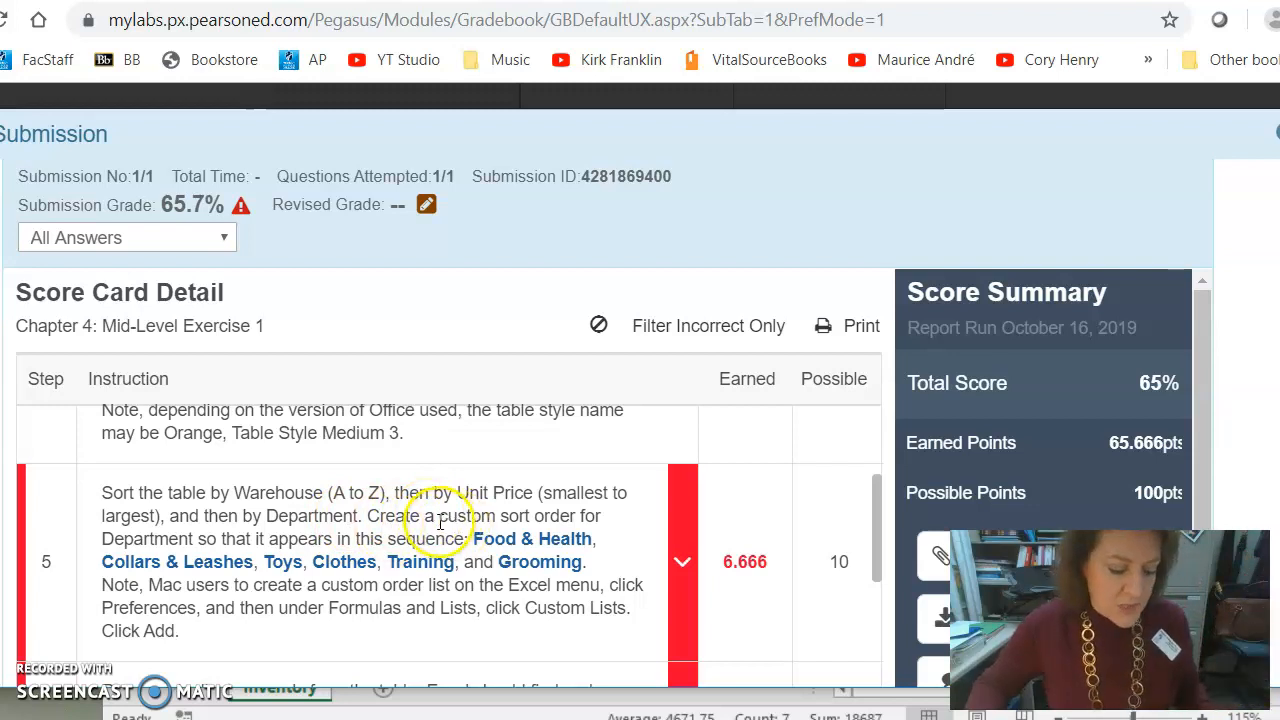
{"action": "key", "text": "alt+Tab"}
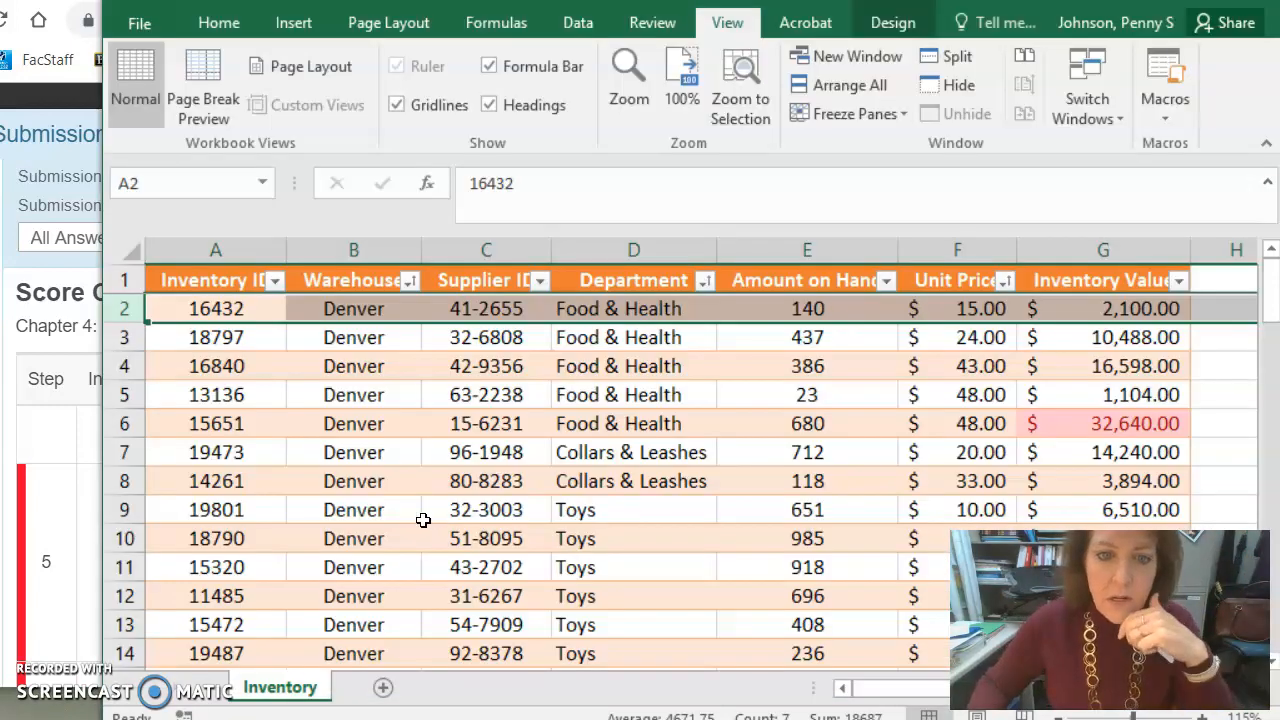
- Open the Sort dialog for the table and move the Unit Price level above the Department level
{"action": "left_click", "coordinate": [334, 480]}
{"action": "left_click", "coordinate": [341, 365]}
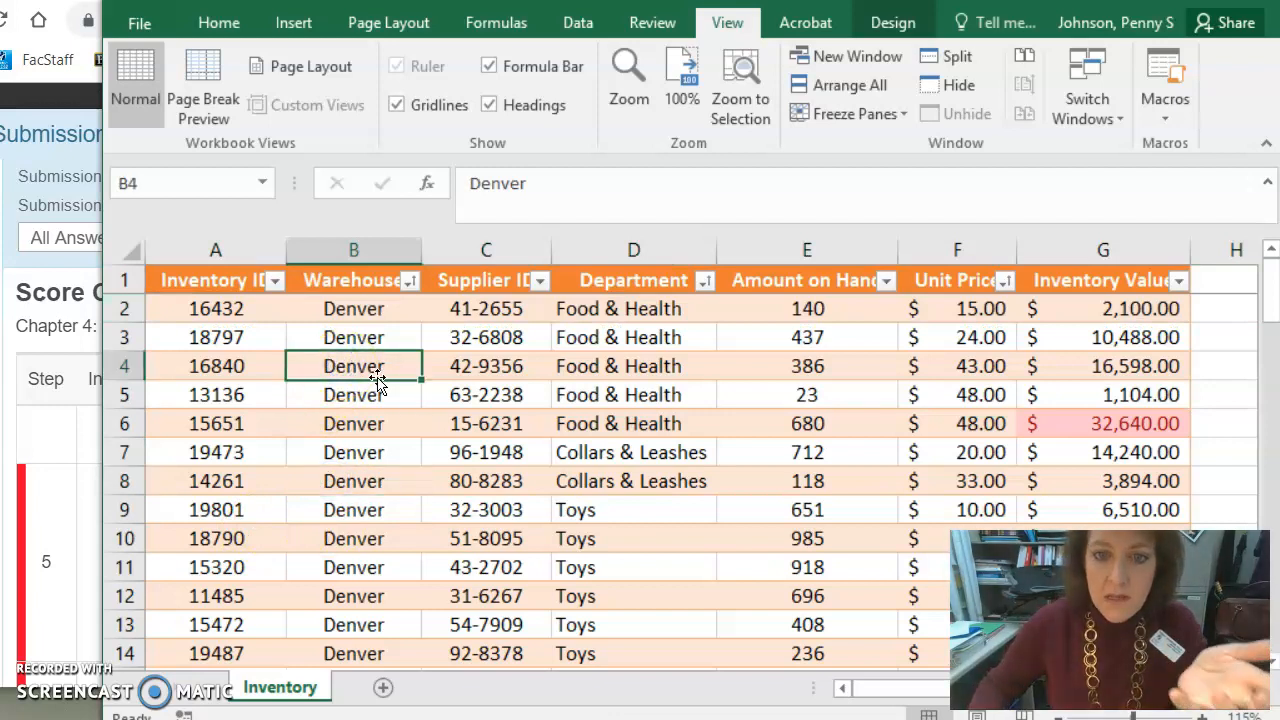
{"action": "left_click", "coordinate": [577, 31]}
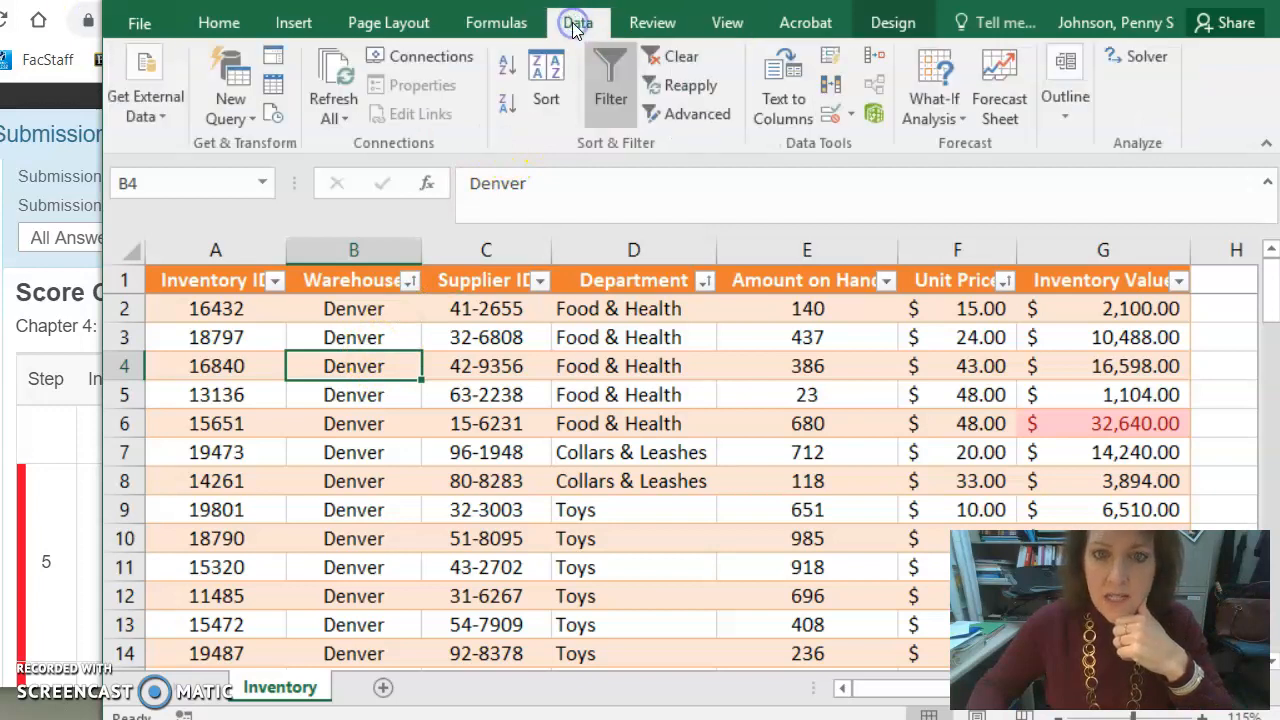
{"action": "left_click", "coordinate": [551, 75]}
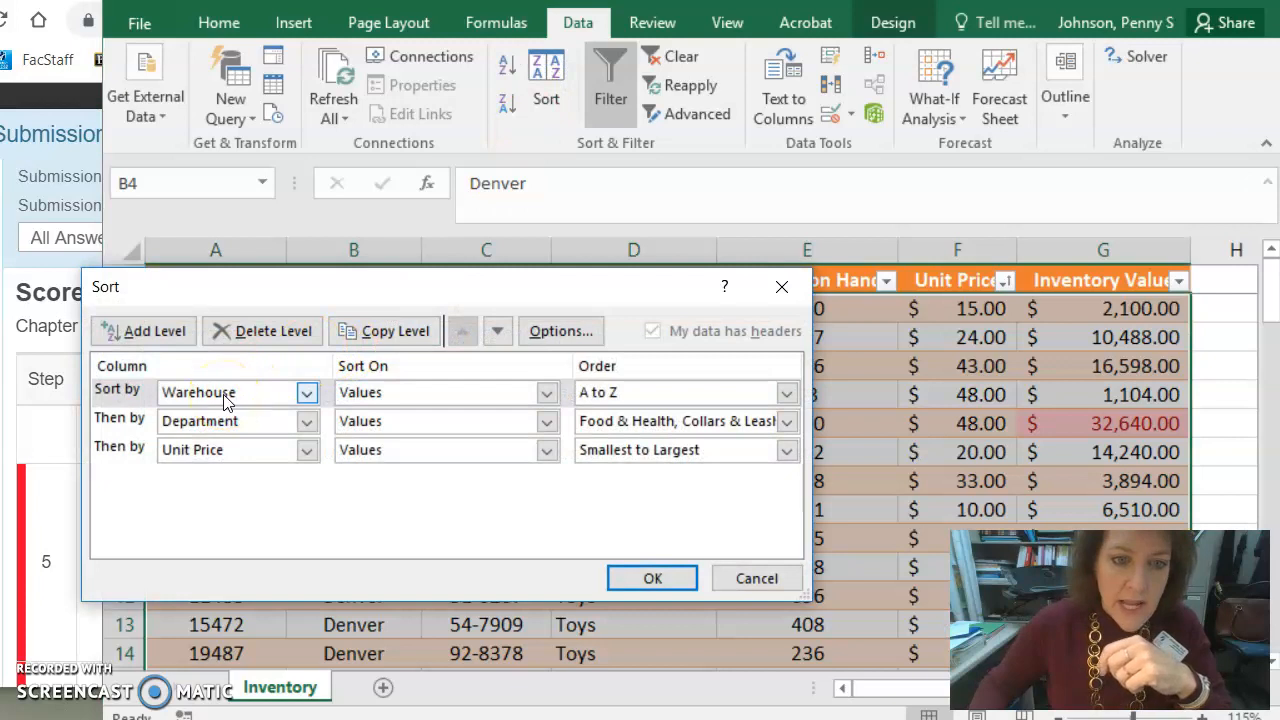
{"action": "left_click", "coordinate": [117, 448]}
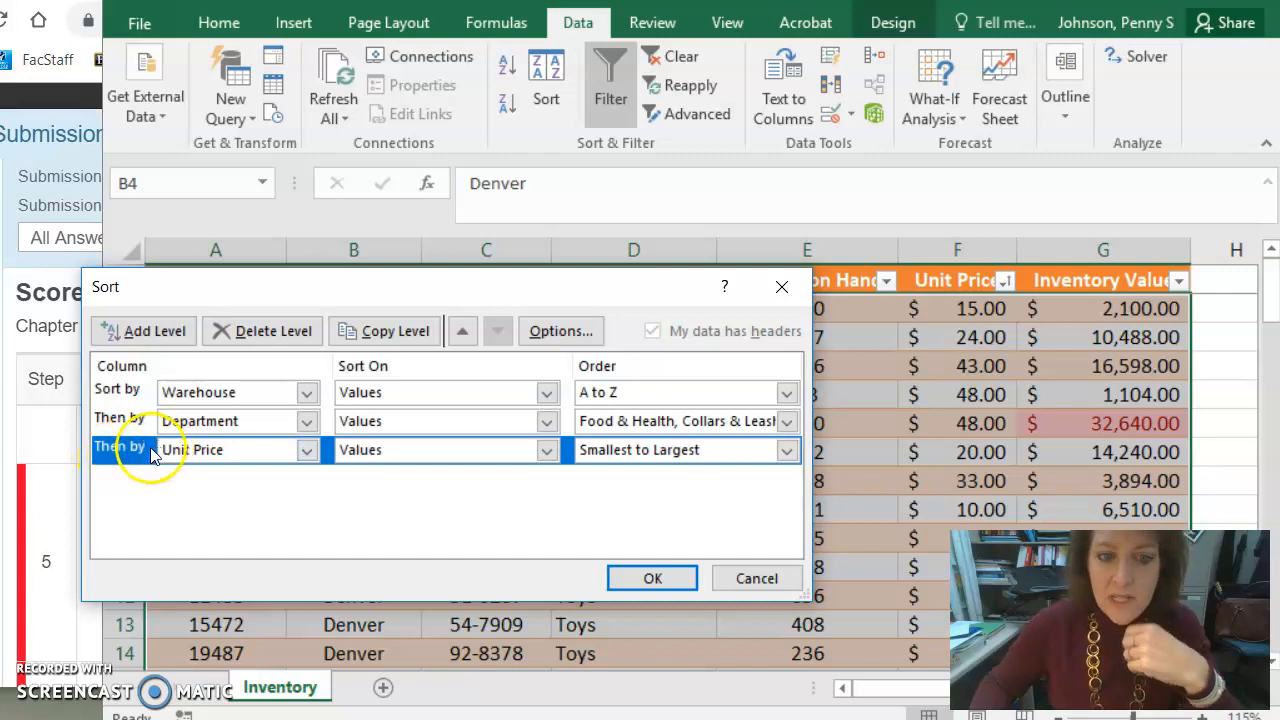
{"action": "left_click", "coordinate": [463, 333]}
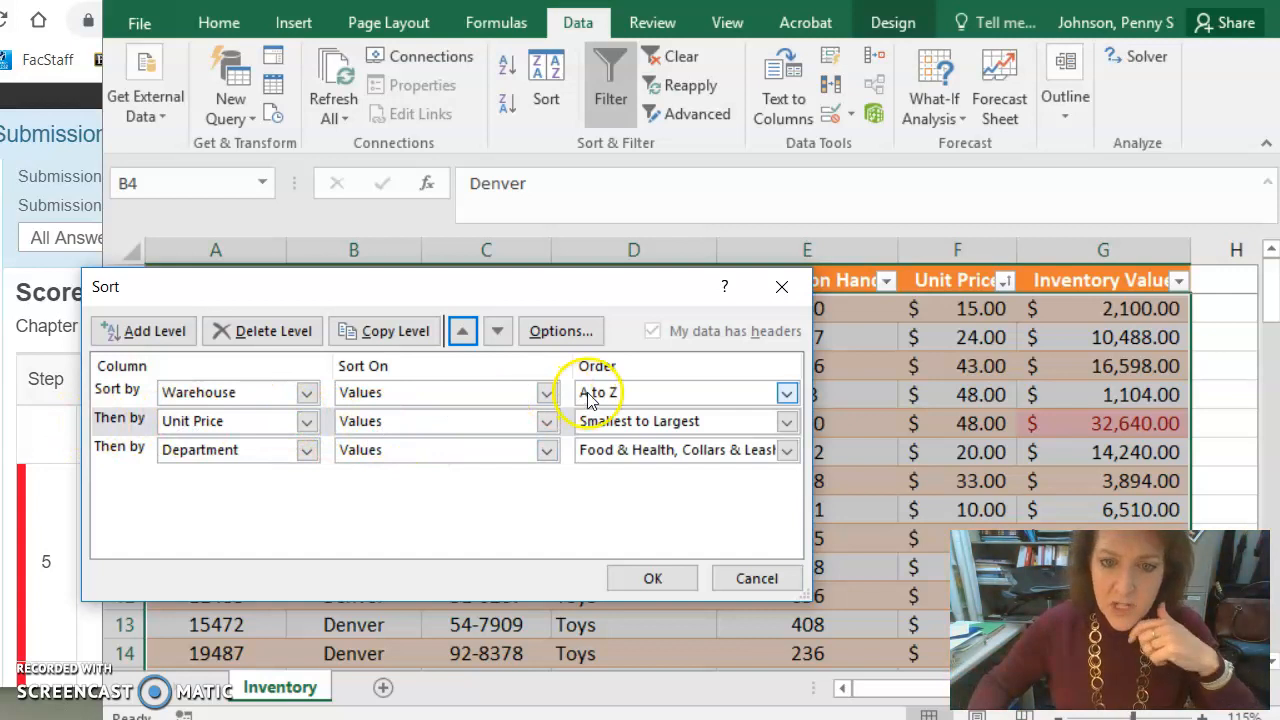
- Set the Department order to the Food & Health, Collars & Leashes, Toys, Clothes, Training, Grooming custom list and apply the sort
{"action": "left_click", "coordinate": [788, 421]}
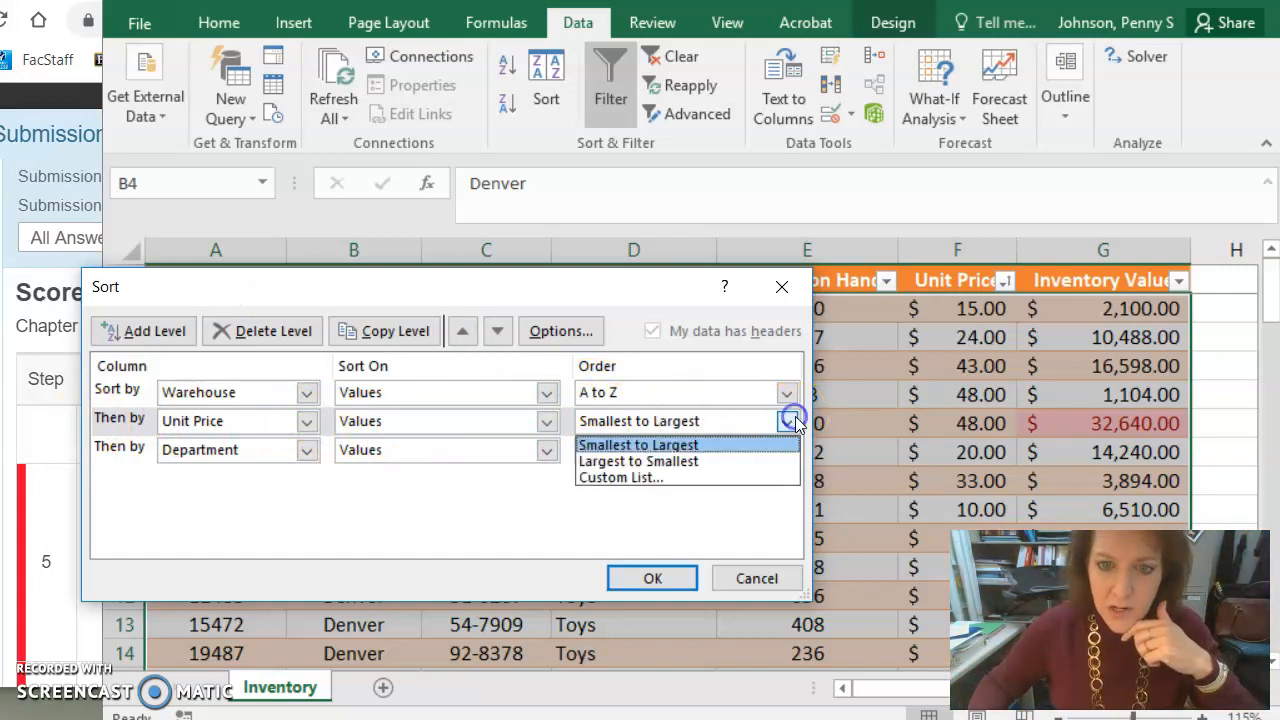
{"action": "left_click", "coordinate": [795, 423]}
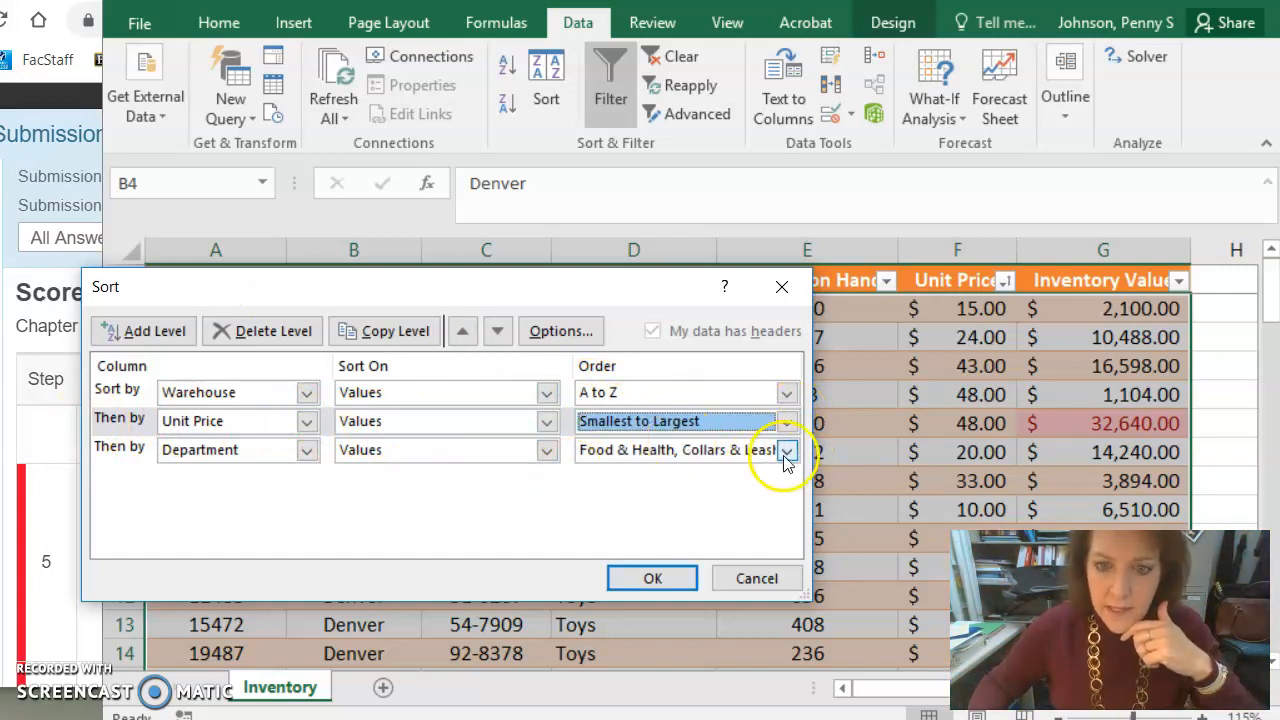
{"action": "left_click", "coordinate": [788, 450]}
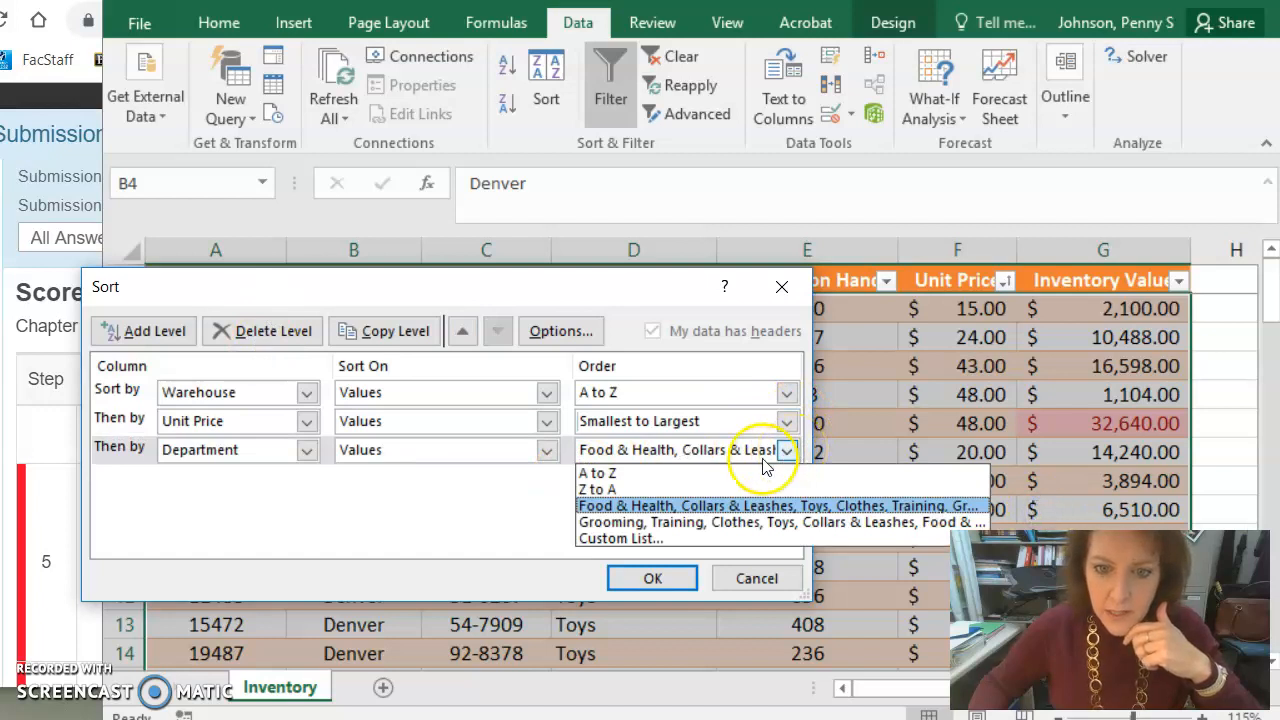
{"action": "left_click", "coordinate": [641, 540]}
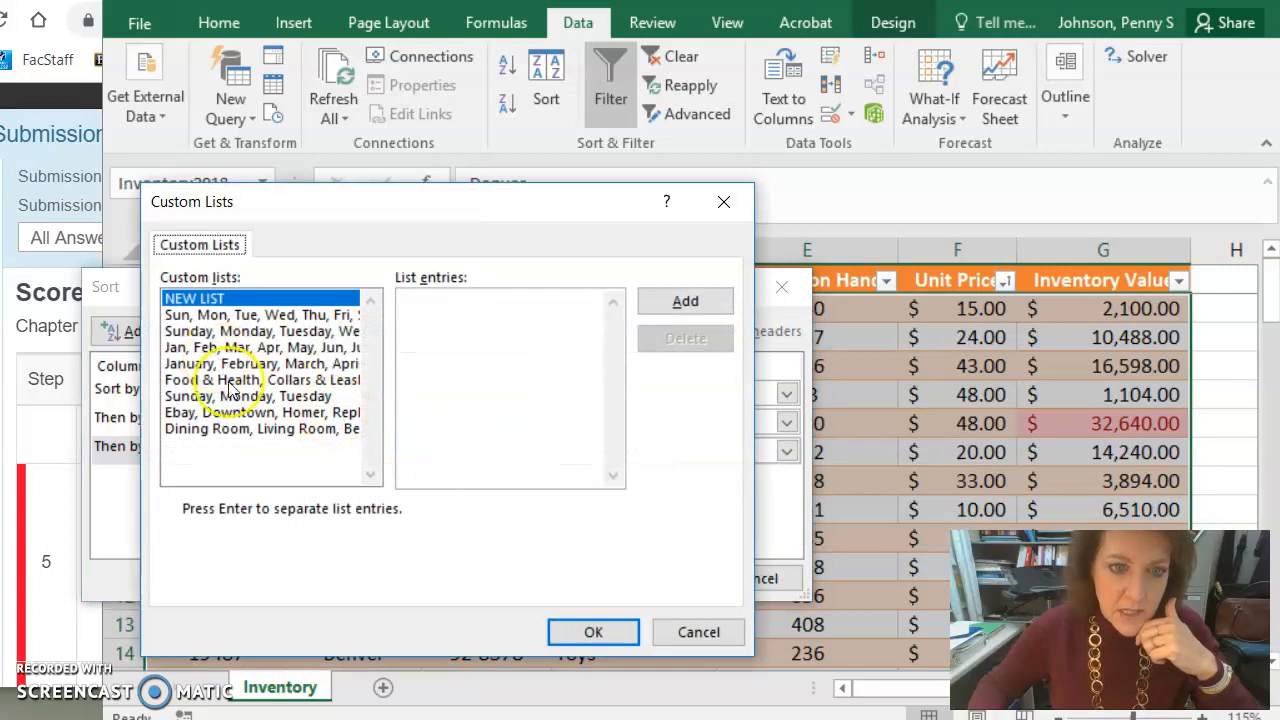
{"action": "left_click", "coordinate": [230, 428]}
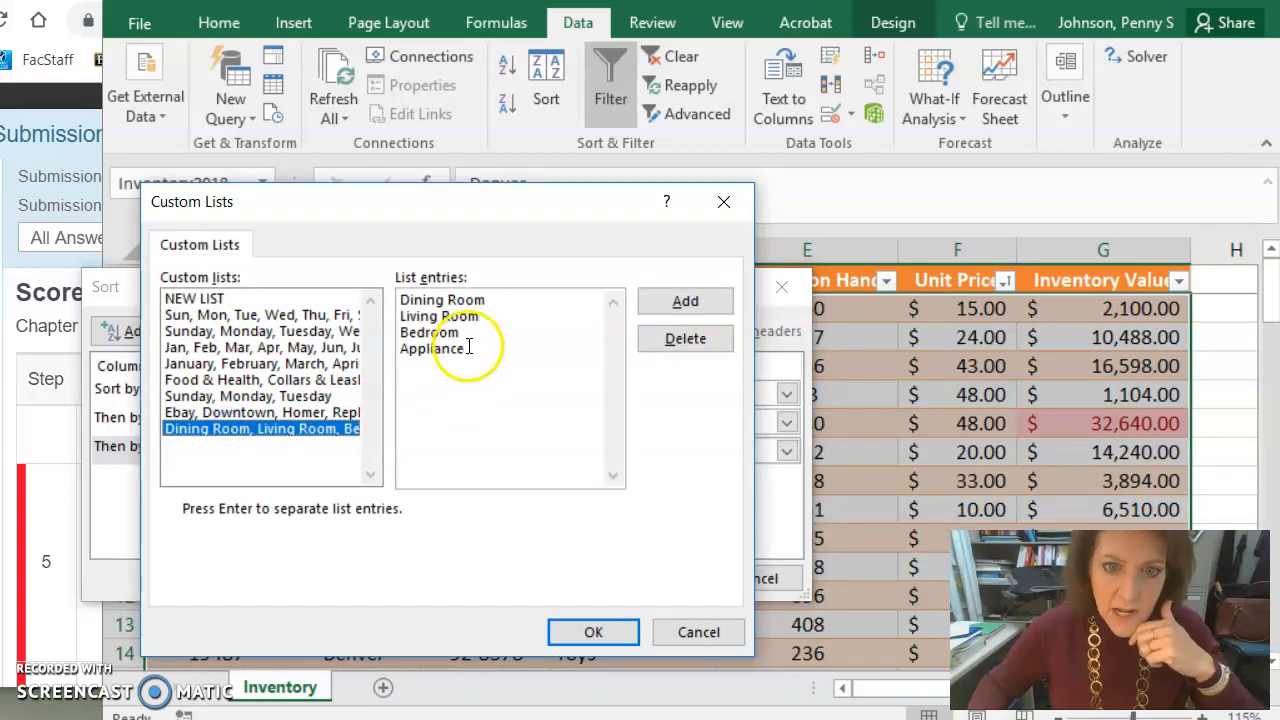
{"action": "left_click", "coordinate": [228, 380]}
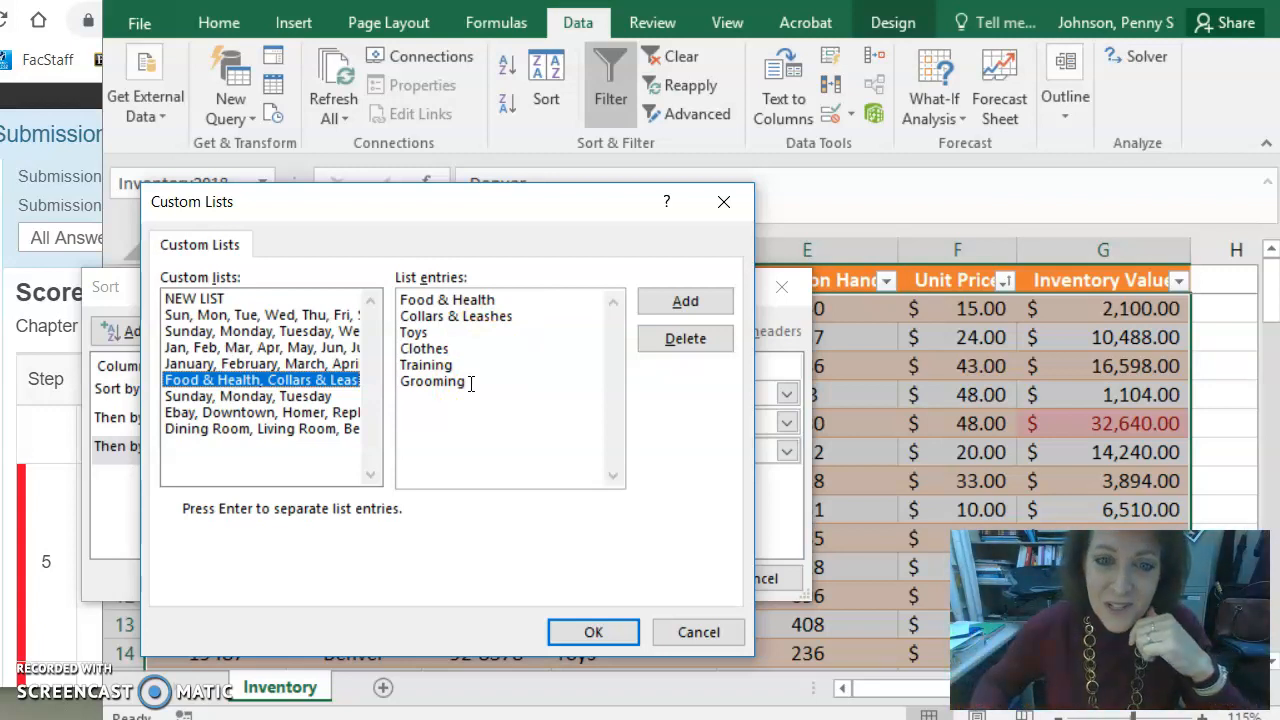
{"action": "left_click", "coordinate": [594, 632]}
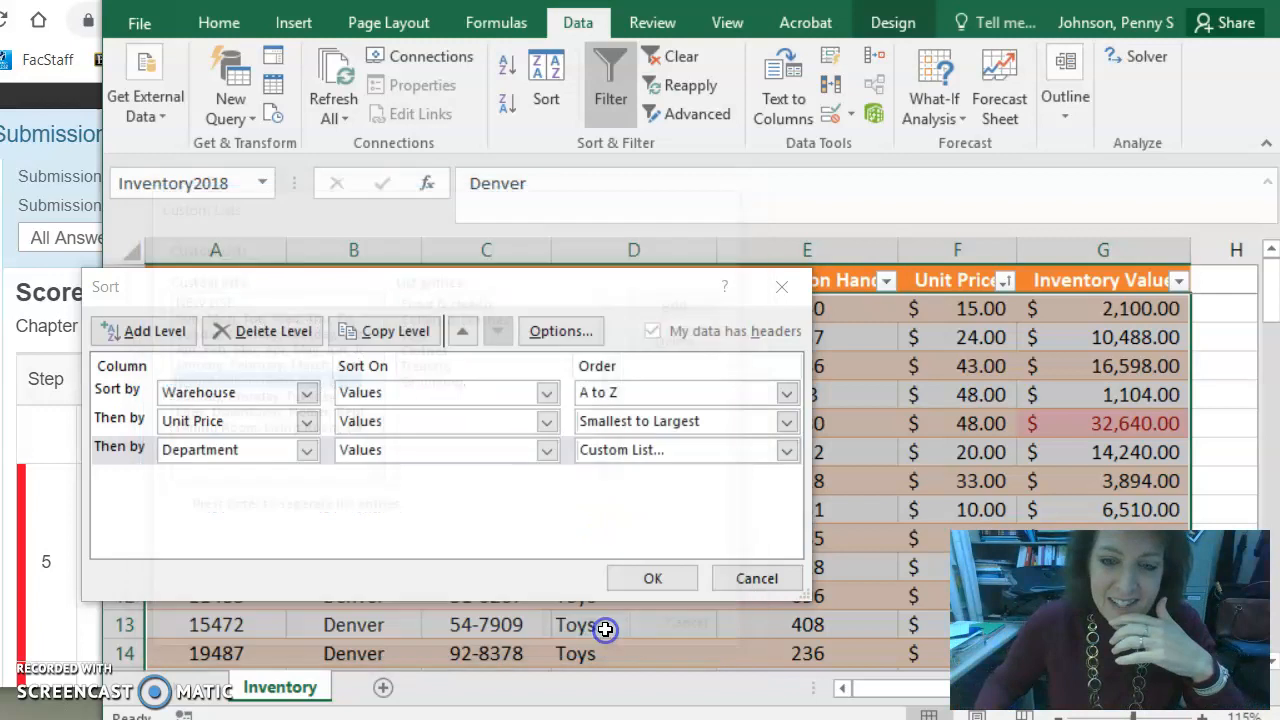
{"action": "left_click", "coordinate": [657, 578]}
- Read the grading report's instructions for the duplicate-records task in the browser
{"action": "left_click", "coordinate": [40, 406]}
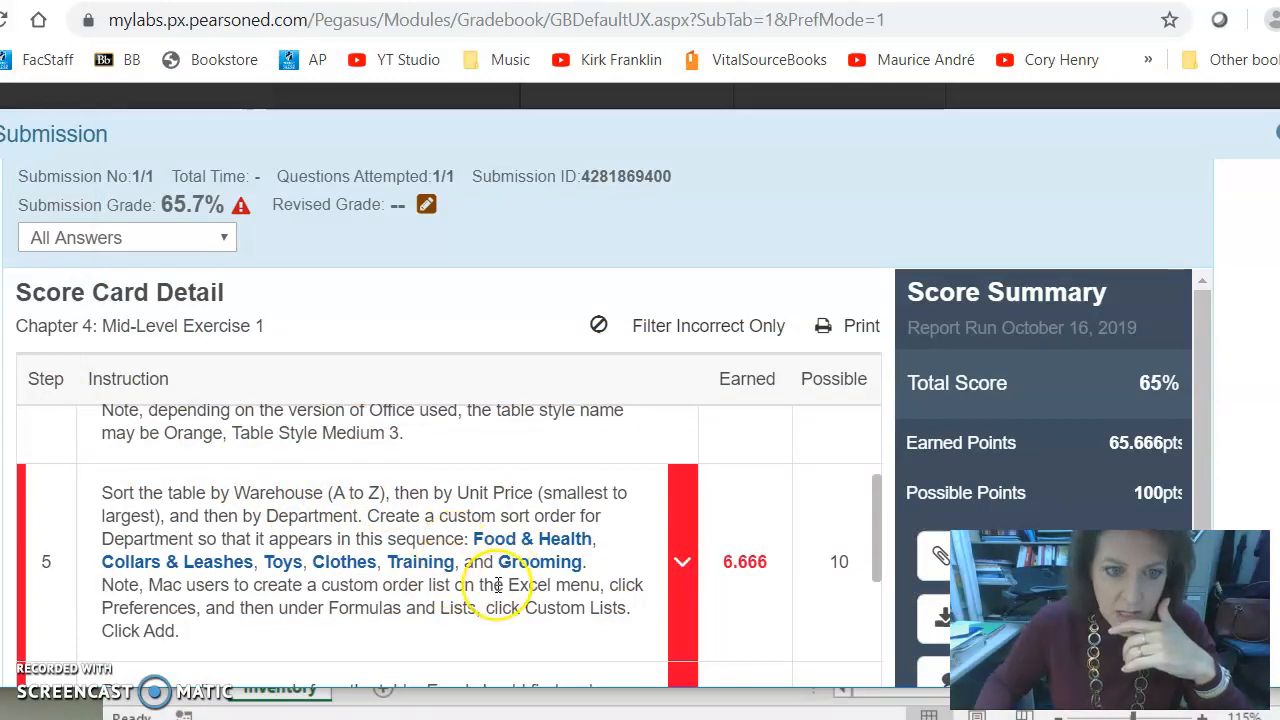
{"action": "scroll", "coordinate": [497, 585], "scroll_direction": "down", "scroll_amount": 2}
{"action": "scroll", "coordinate": [497, 592], "scroll_direction": "down", "scroll_amount": 2}
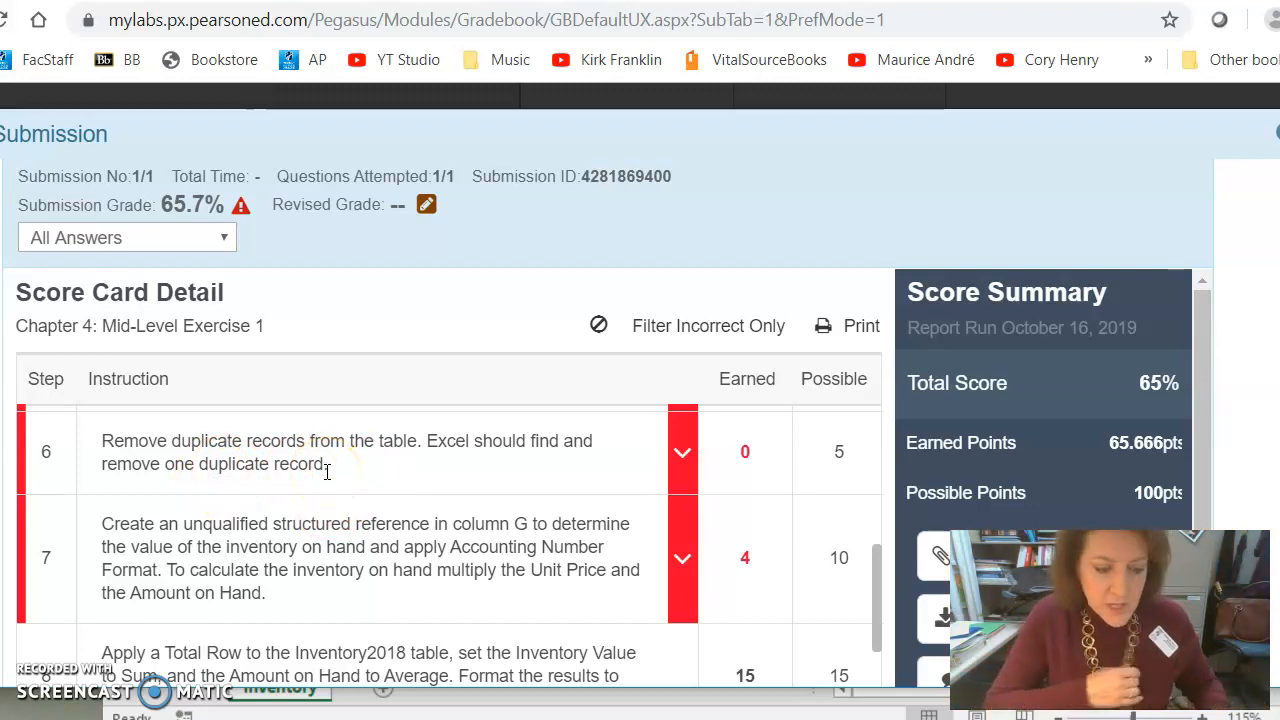
- Run Remove Duplicates on the Inventory2018 table with all columns checked and dismiss the result message
{"action": "key", "text": "alt+Tab"}
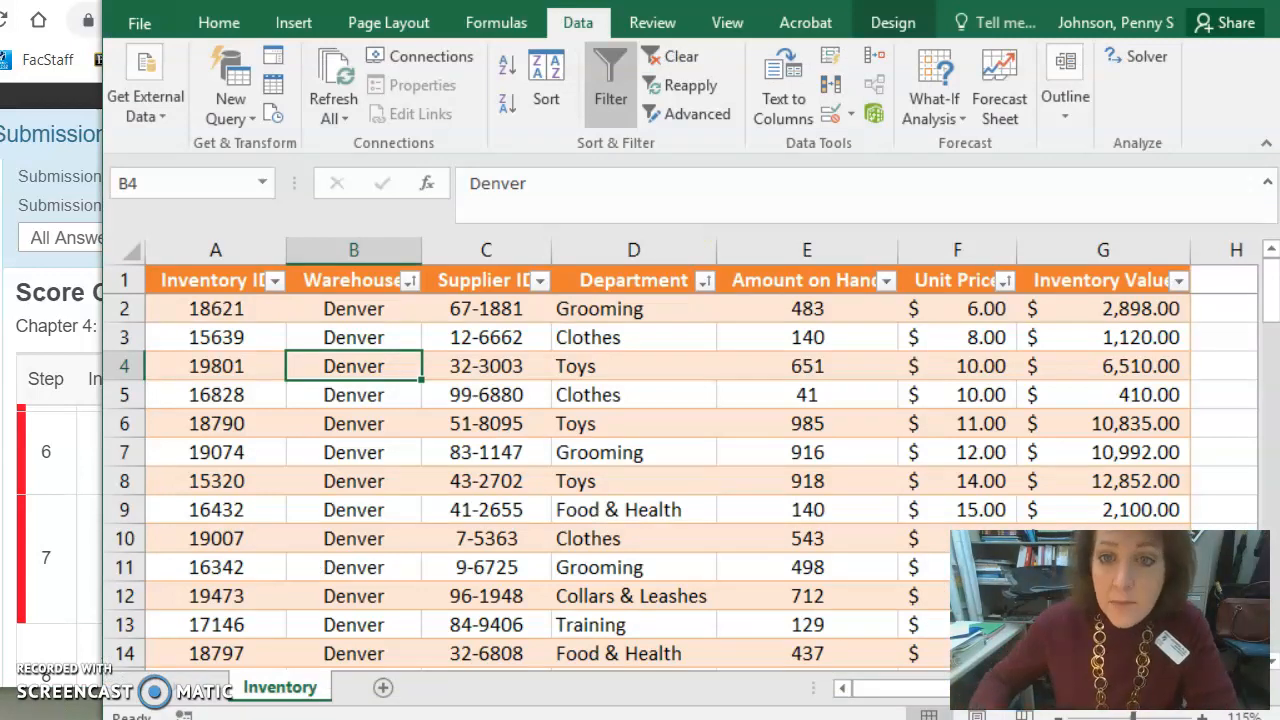
{"action": "left_click", "coordinate": [890, 22]}
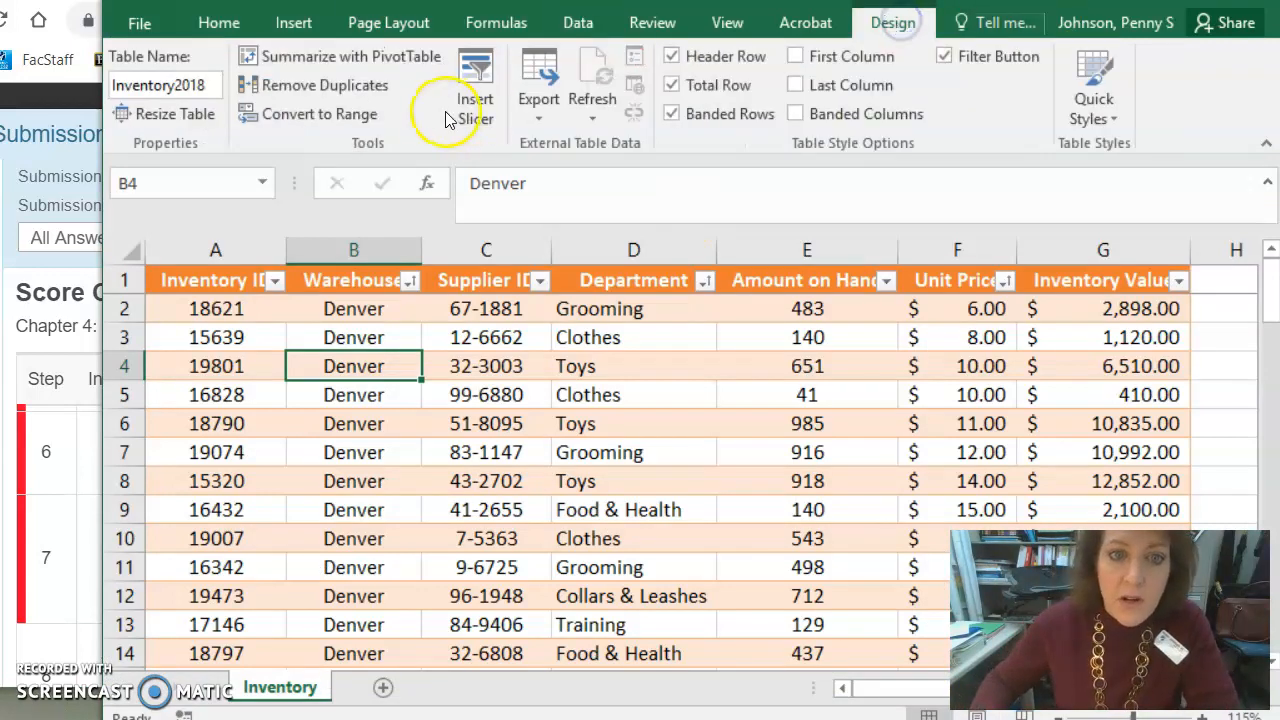
{"action": "left_click", "coordinate": [360, 86]}
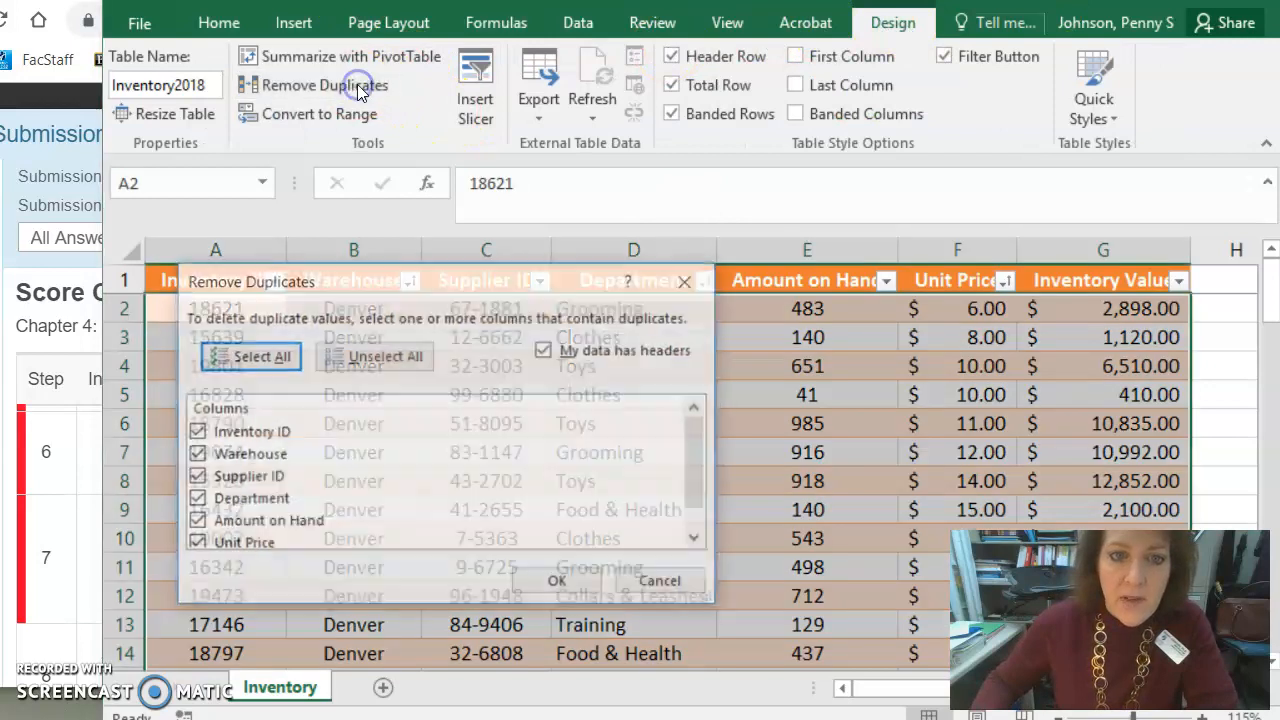
{"action": "left_click", "coordinate": [562, 584]}
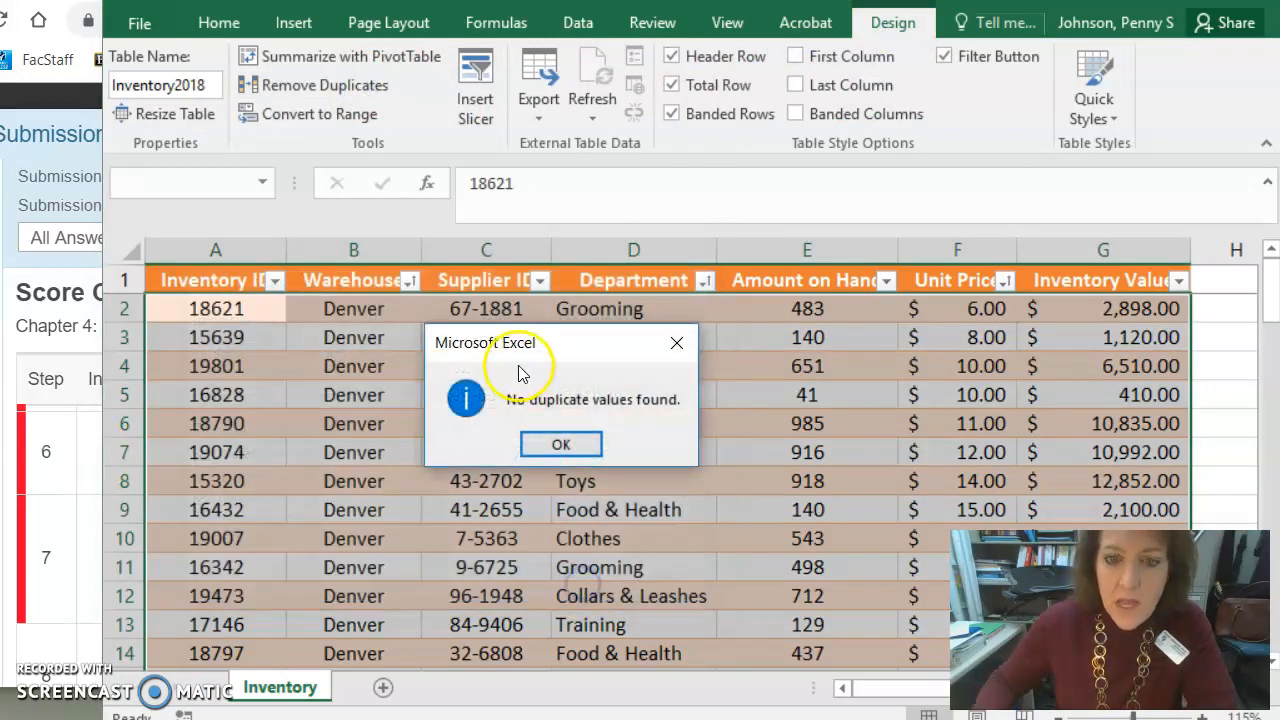
{"action": "left_click", "coordinate": [563, 445]}
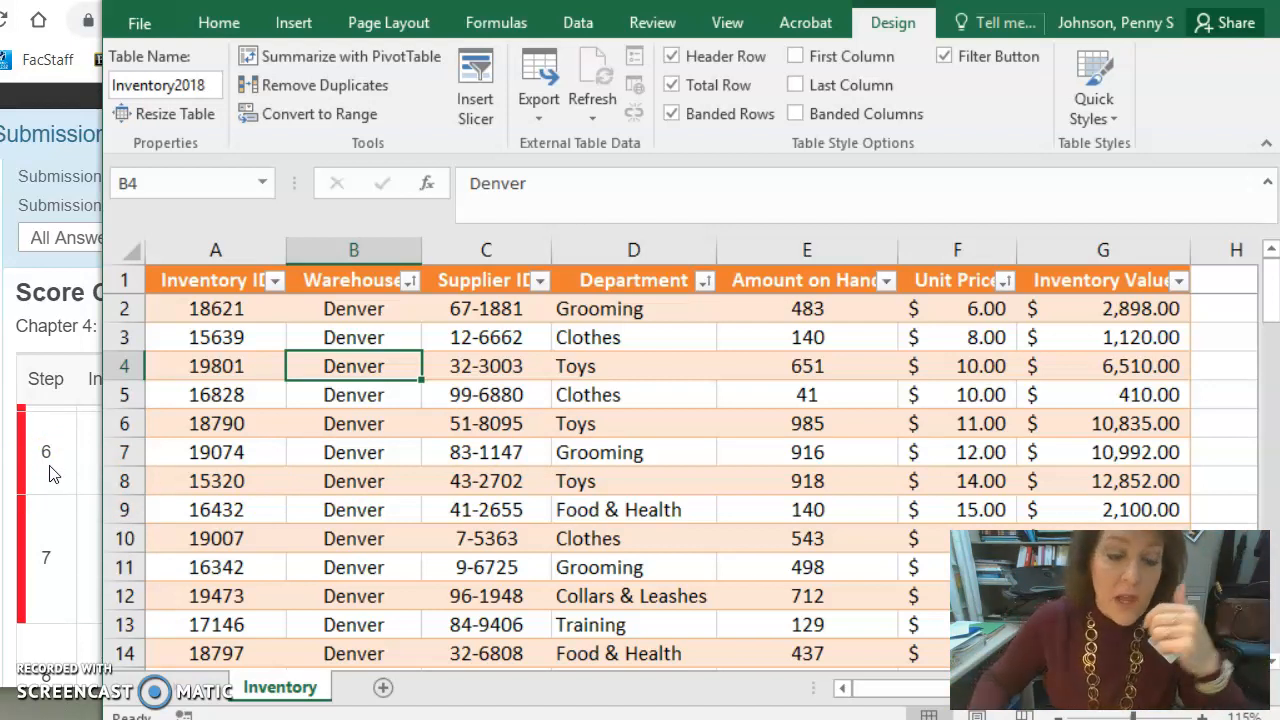
- Review the grading report's detailed feedback for the structured-reference task in the browser
{"action": "left_click", "coordinate": [76, 474]}
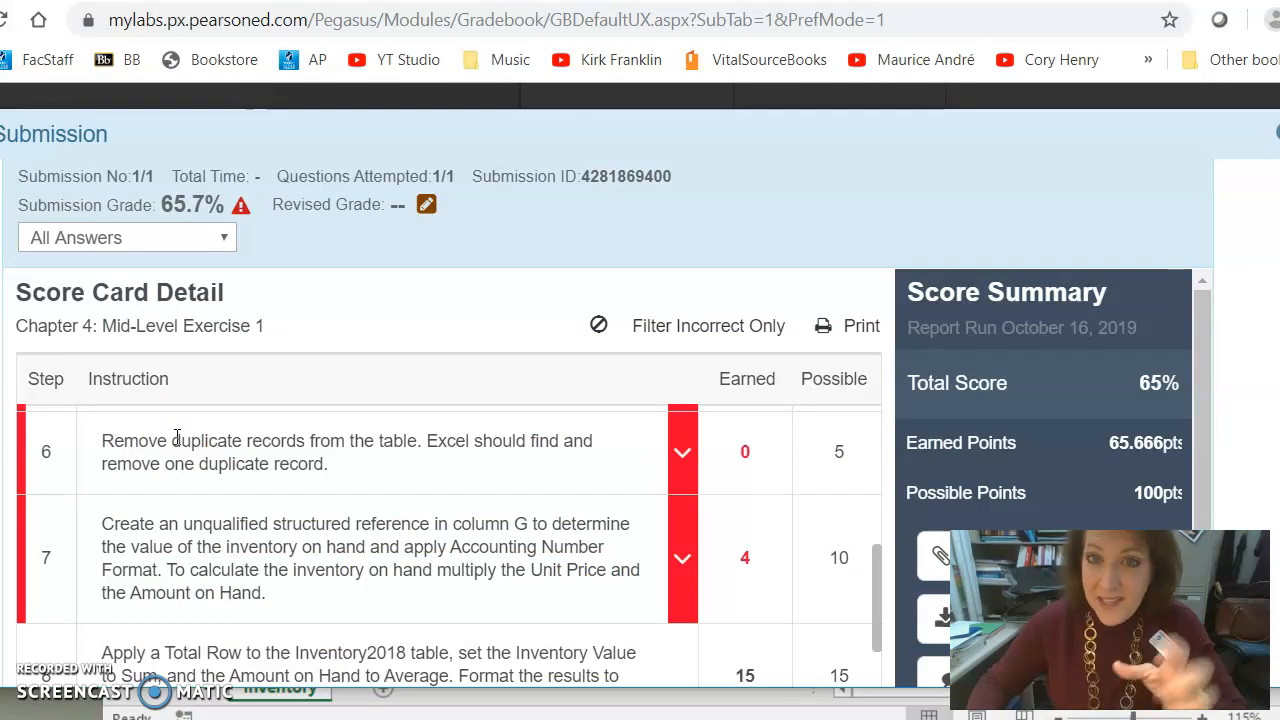
{"action": "scroll", "coordinate": [177, 500], "scroll_direction": "down", "scroll_amount": 1}
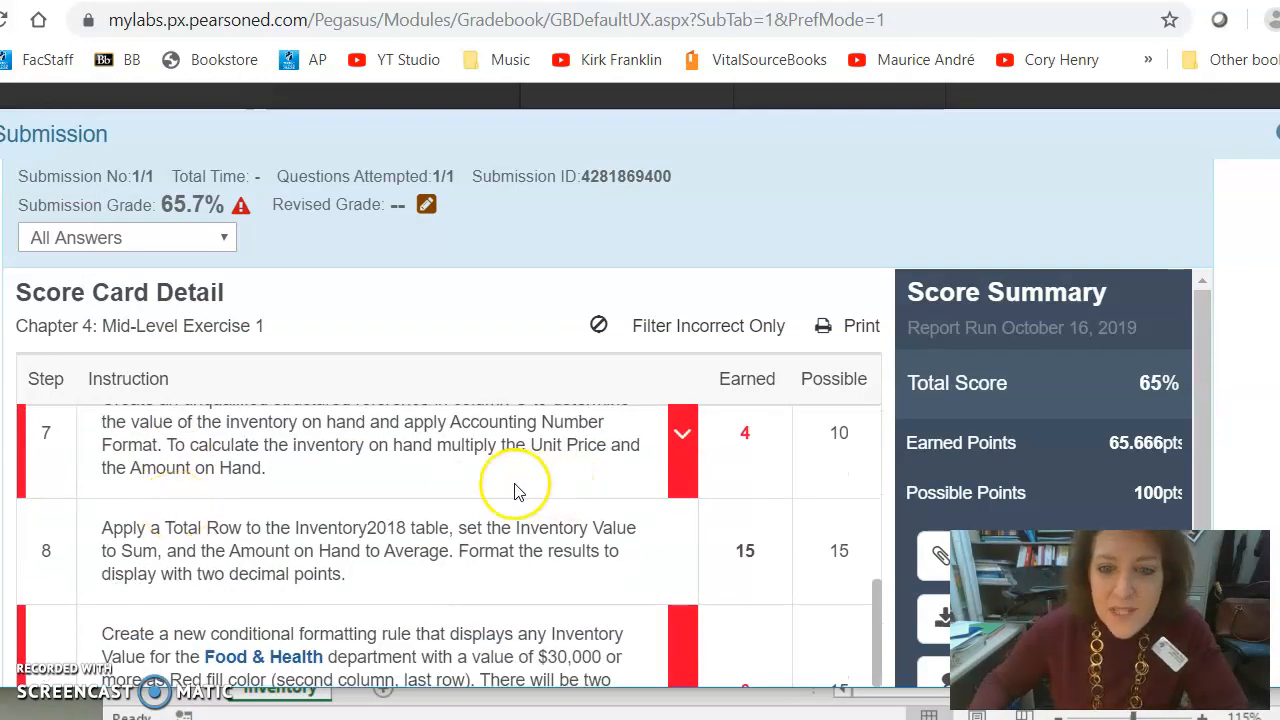
{"action": "scroll", "coordinate": [517, 490], "scroll_direction": "up", "scroll_amount": 1}
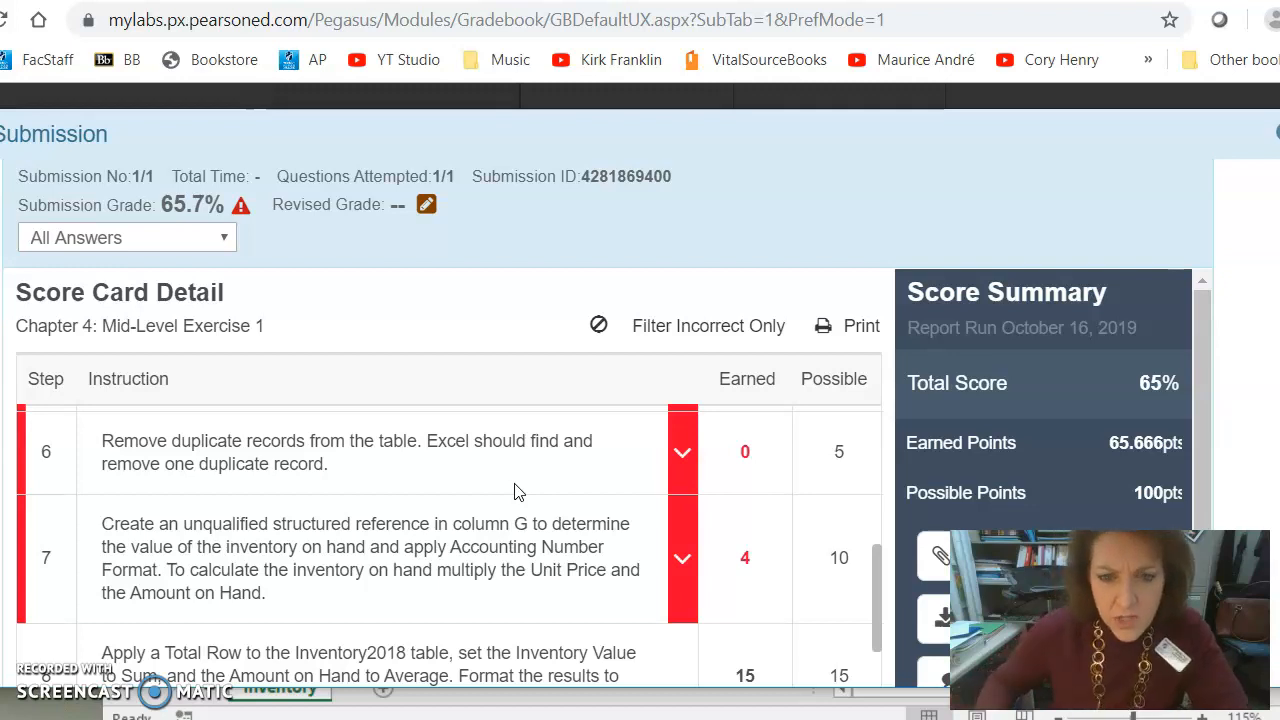
{"action": "left_click", "coordinate": [686, 556]}
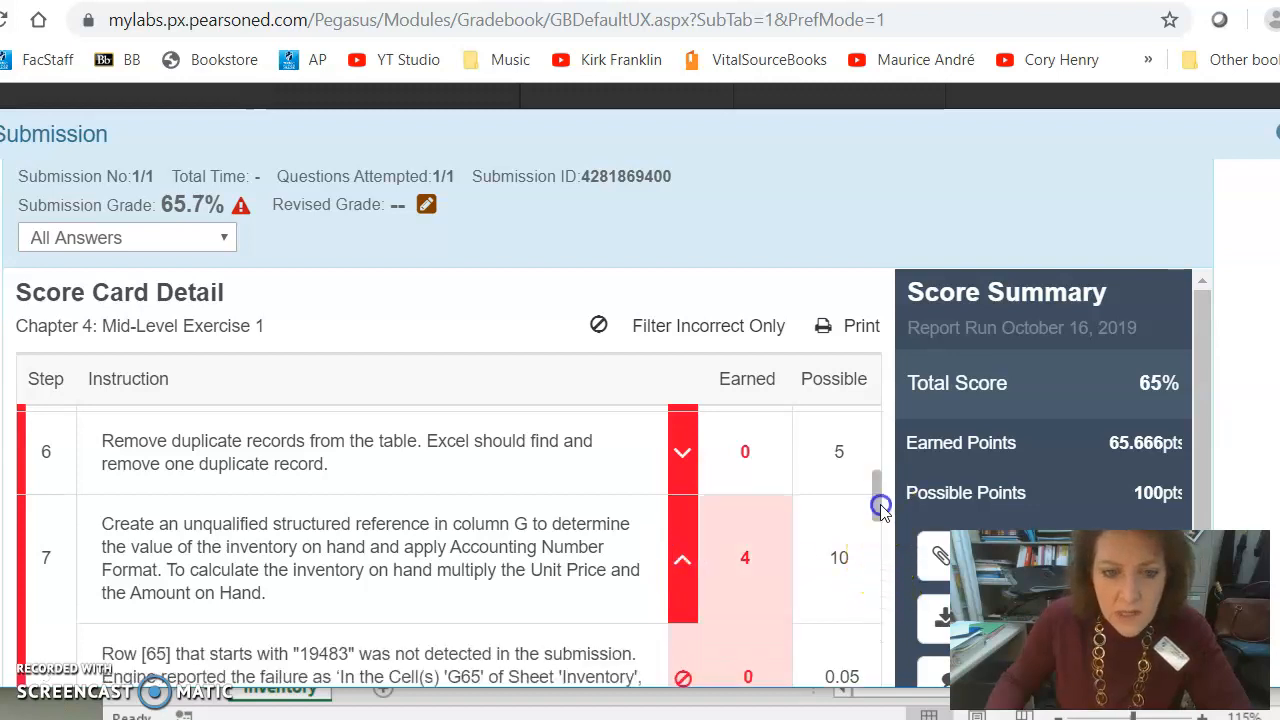
{"action": "scroll", "coordinate": [880, 508], "scroll_direction": "down", "scroll_amount": 2}
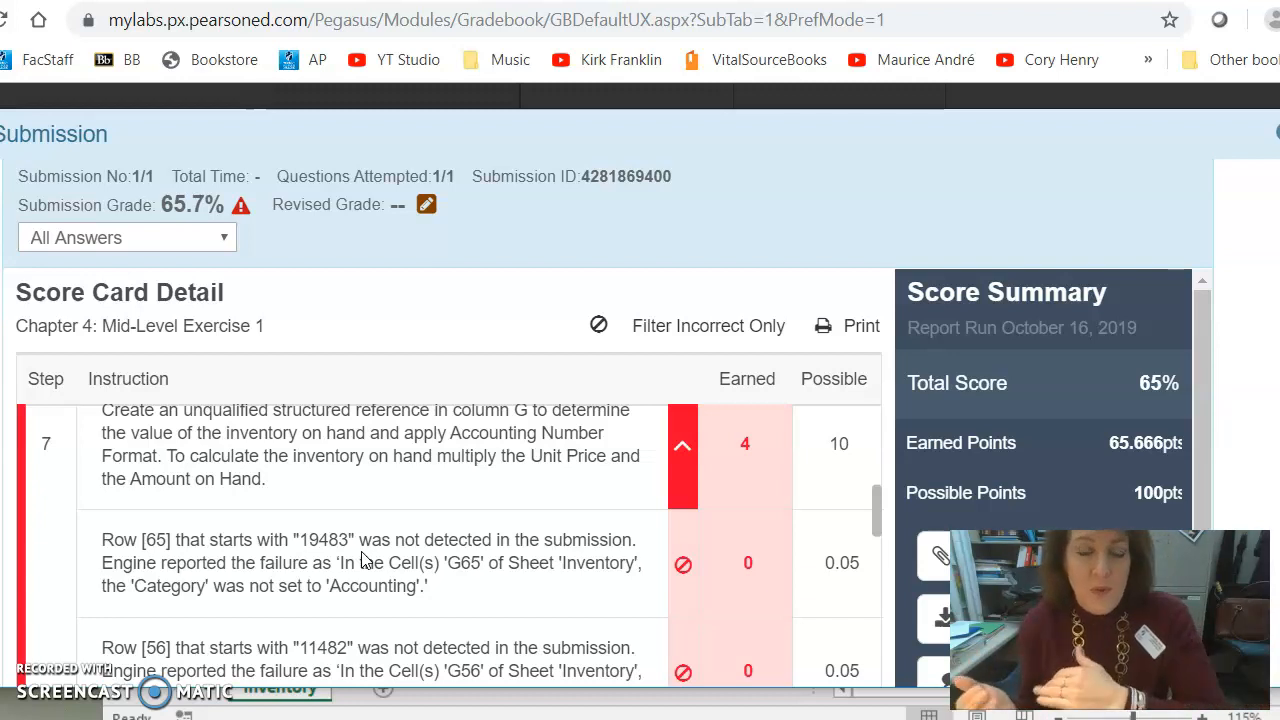
- Read the grading report's instruction for the conditional formatting task on Food & Health inventory values
{"action": "left_click", "coordinate": [687, 470]}
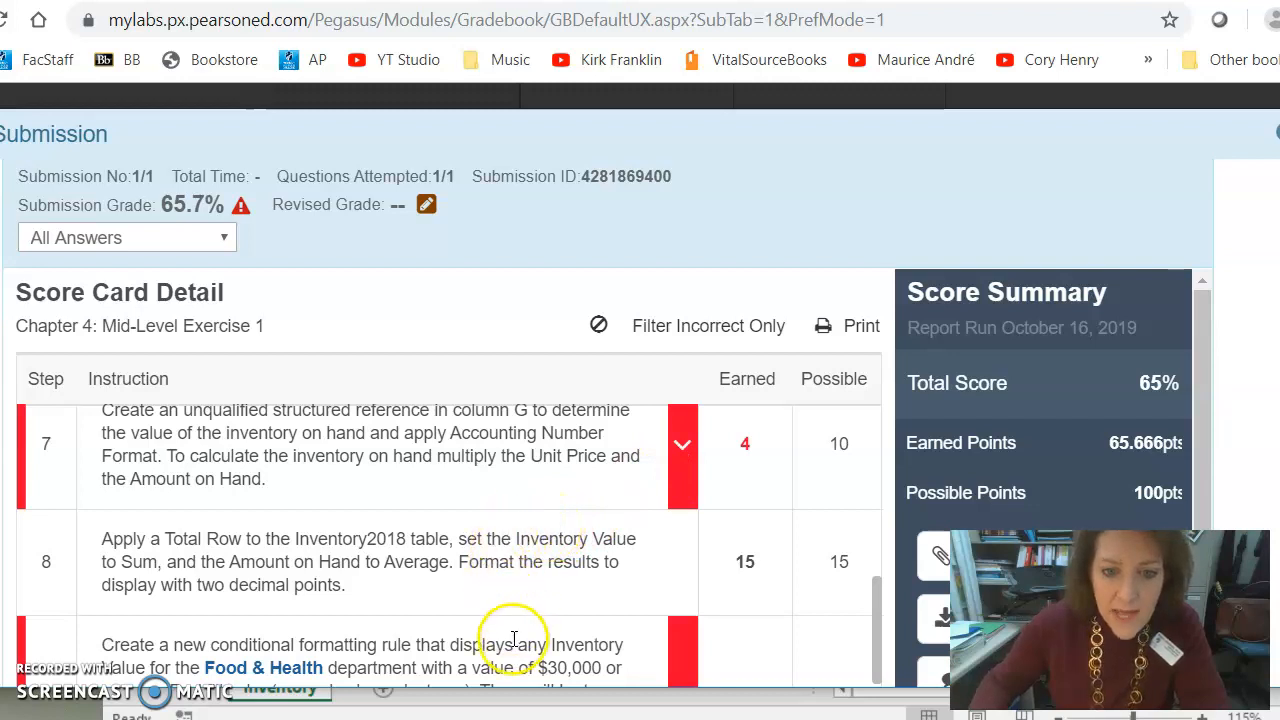
{"action": "scroll", "coordinate": [505, 640], "scroll_direction": "down", "scroll_amount": 1}
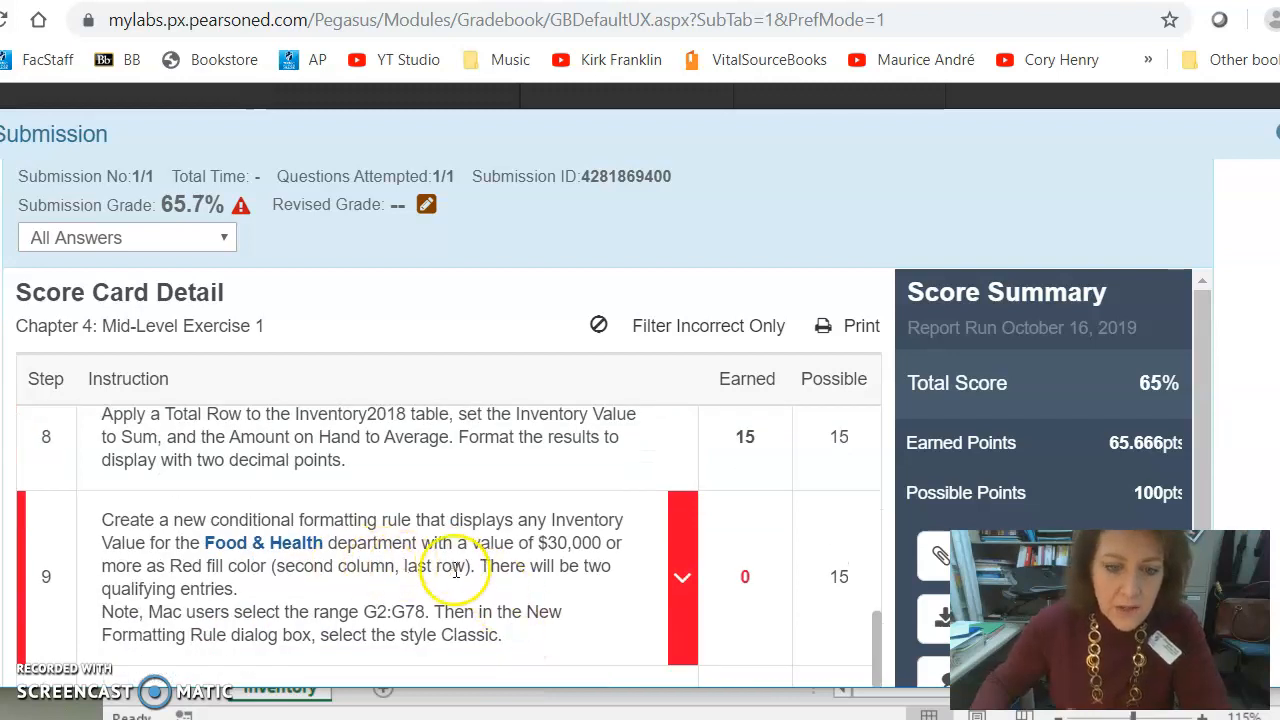
{"action": "key", "text": "alt+Tab"}
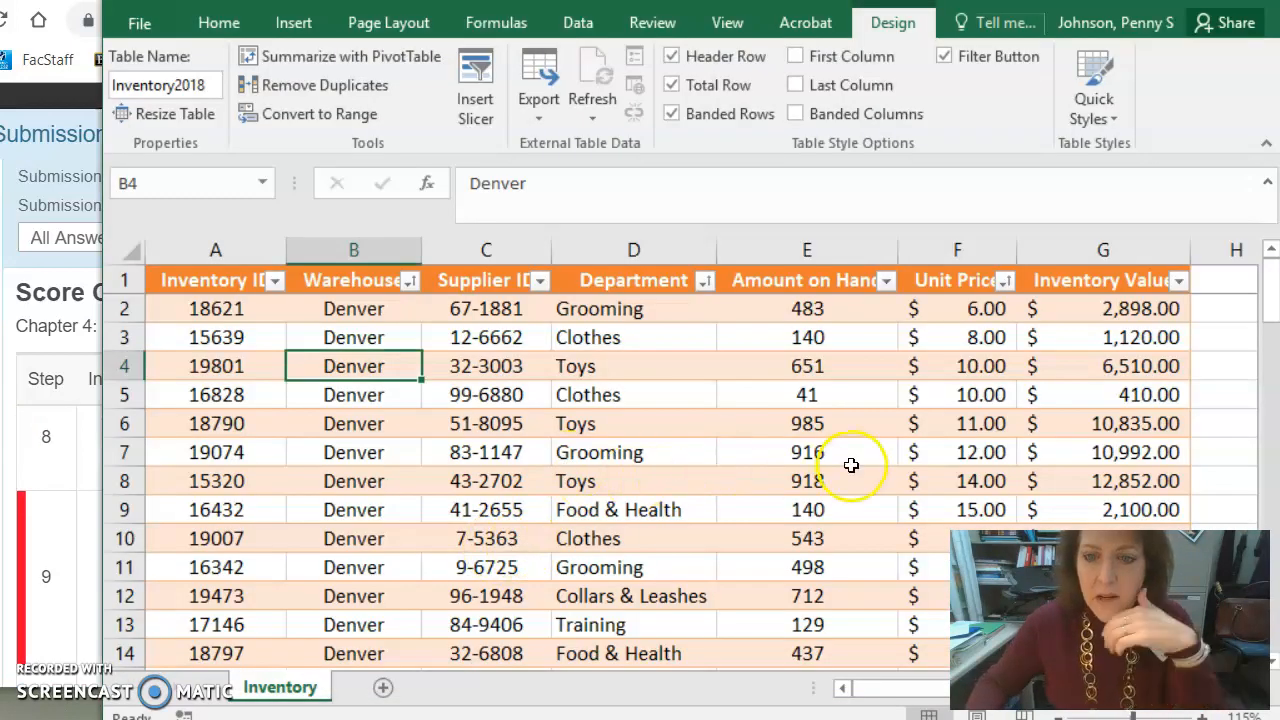
- Open the table's conditional formatting rules, review the existing Cell Value > 30000 rule, and delete it
{"action": "left_click", "coordinate": [931, 396]}
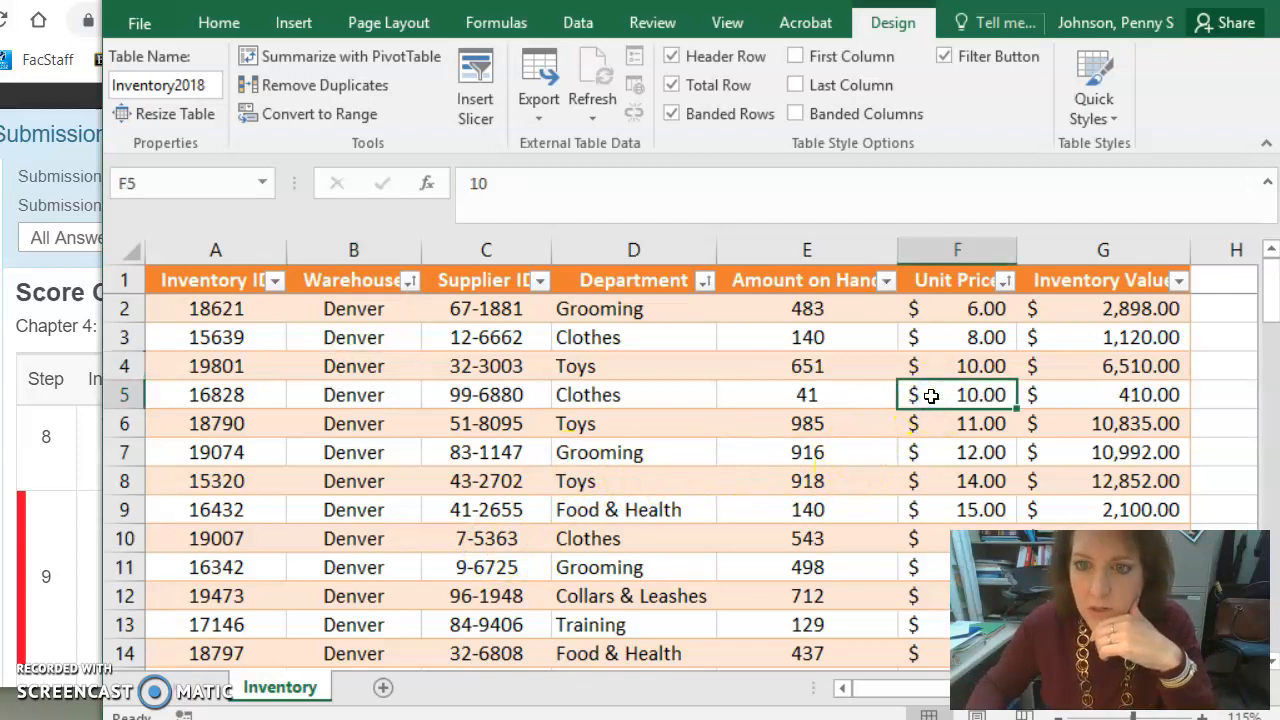
{"action": "left_click", "coordinate": [1101, 338]}
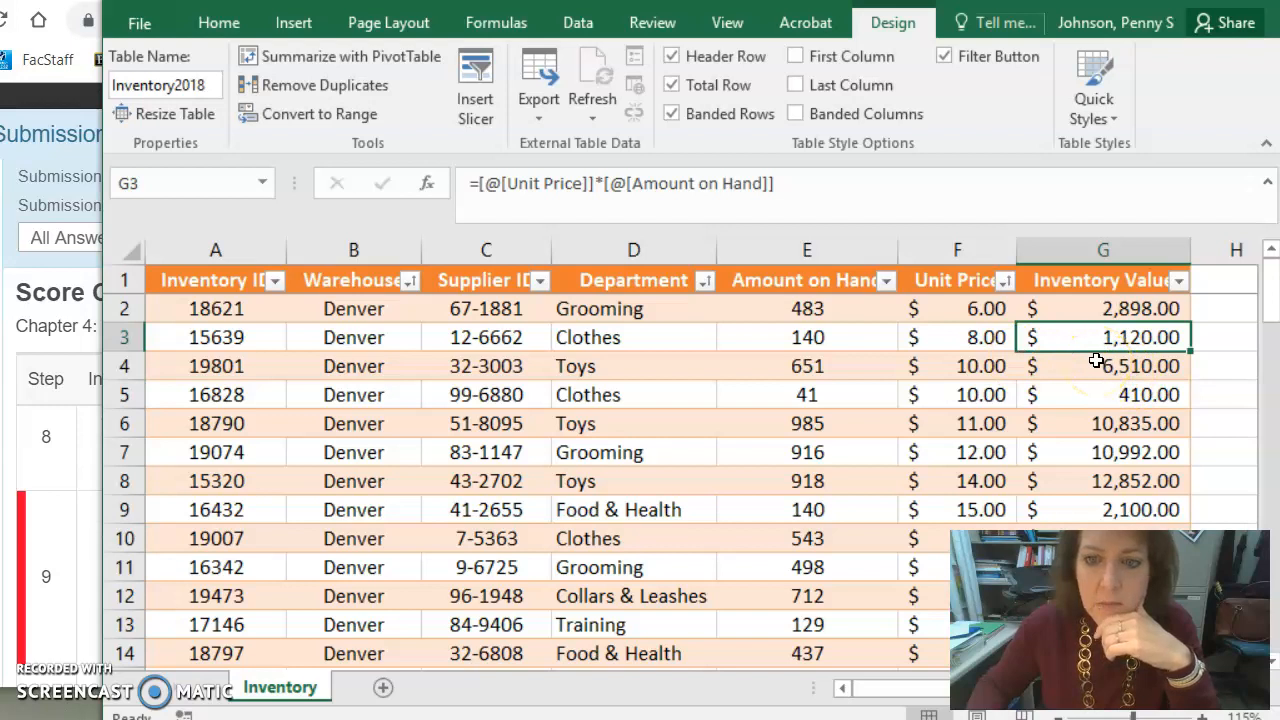
{"action": "left_click", "coordinate": [222, 30]}
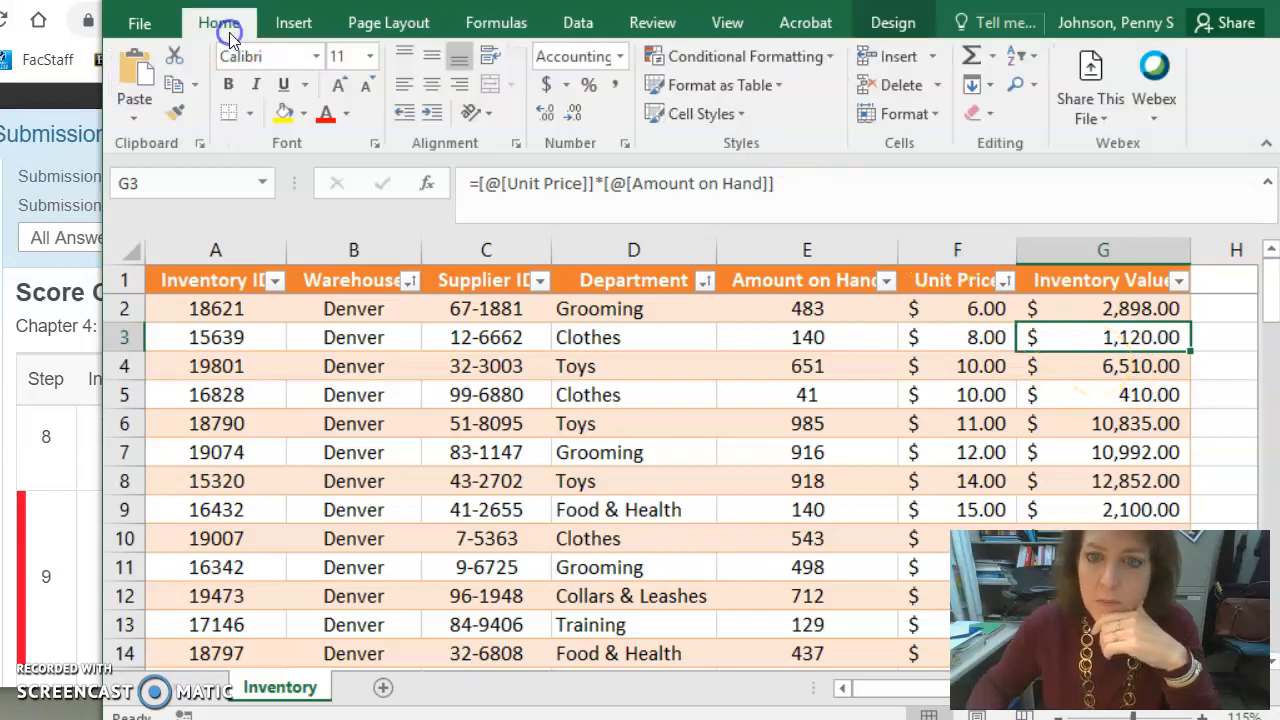
{"action": "left_click", "coordinate": [816, 60]}
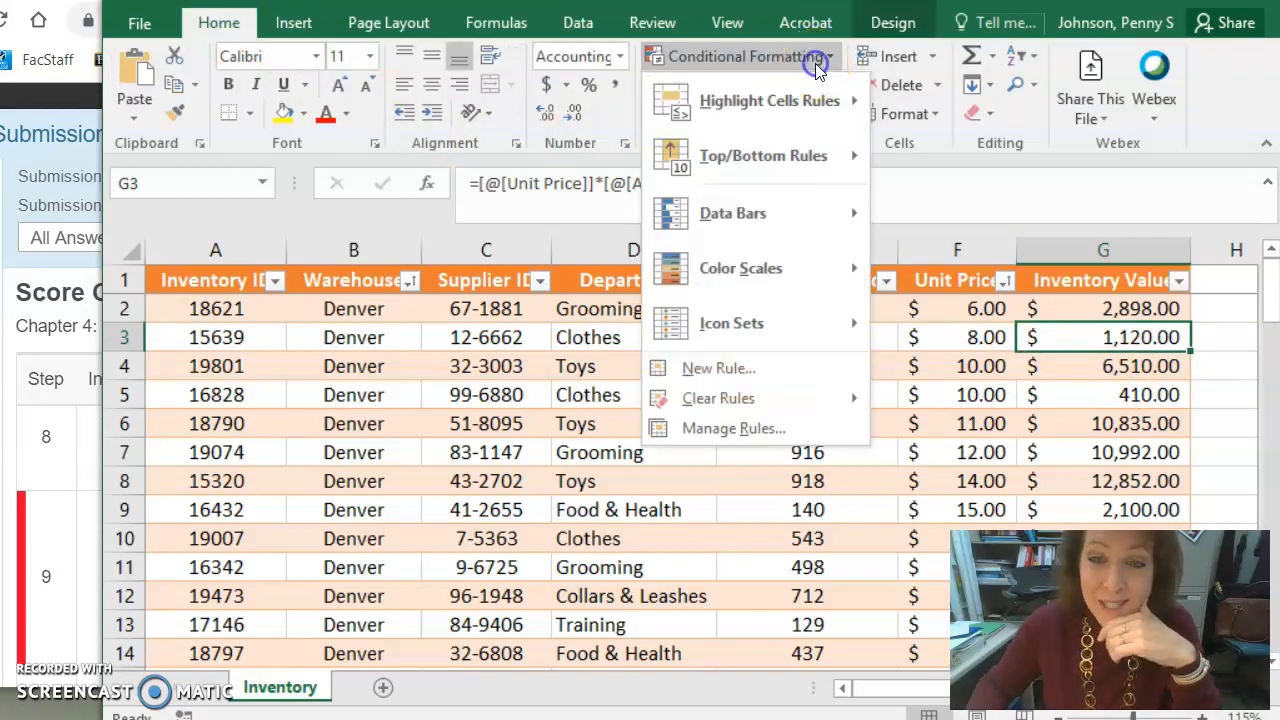
{"action": "left_click", "coordinate": [727, 430]}
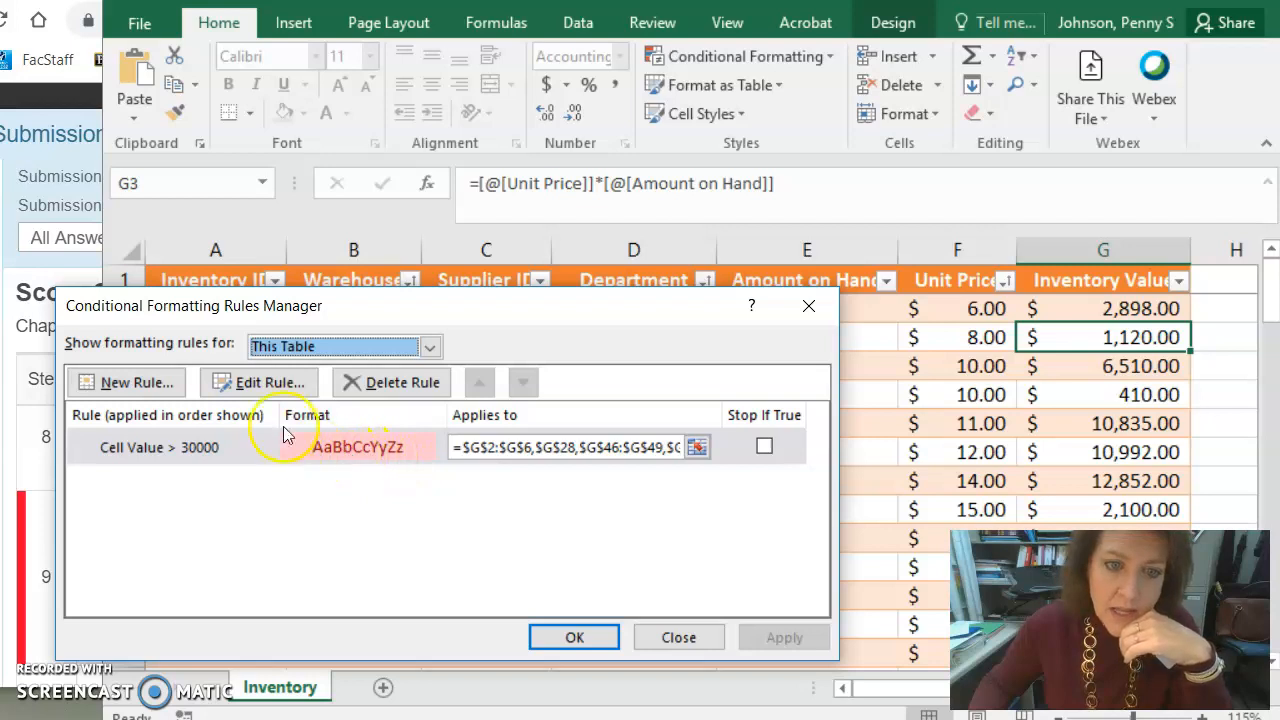
{"action": "left_click", "coordinate": [266, 382]}
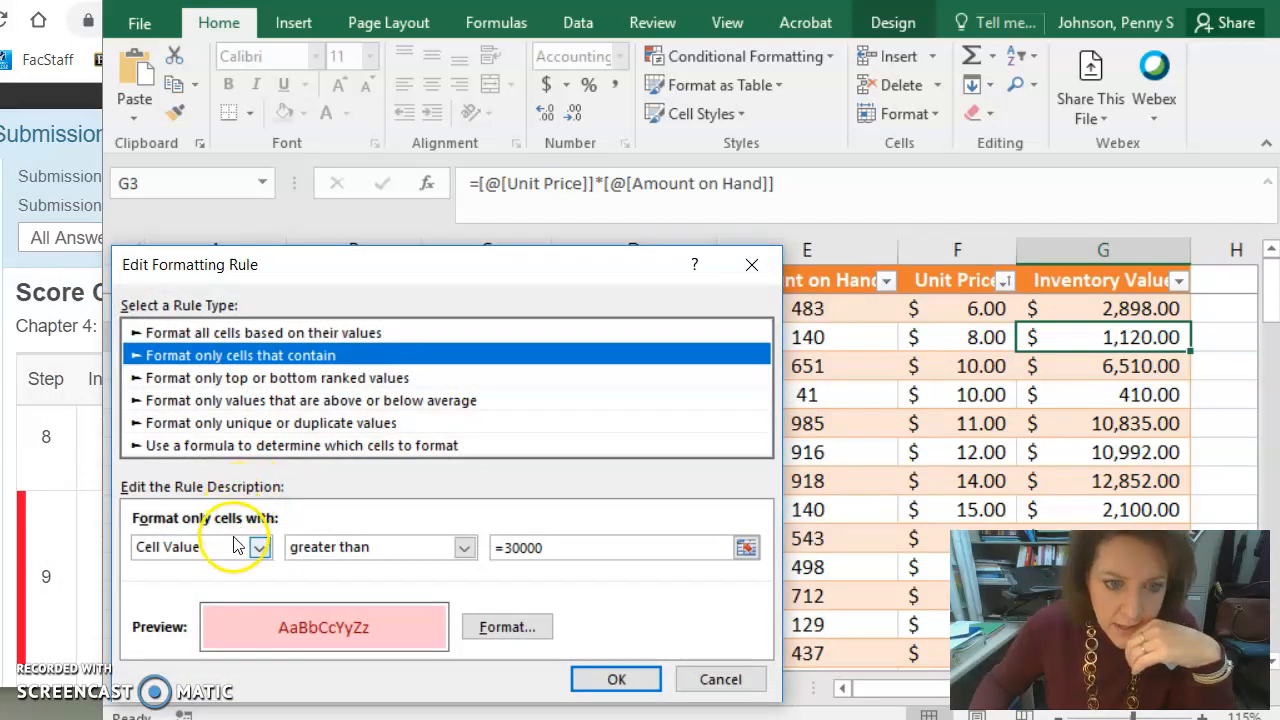
{"action": "left_click_drag", "start_coordinate": [416, 280], "coordinate": [455, 128]}
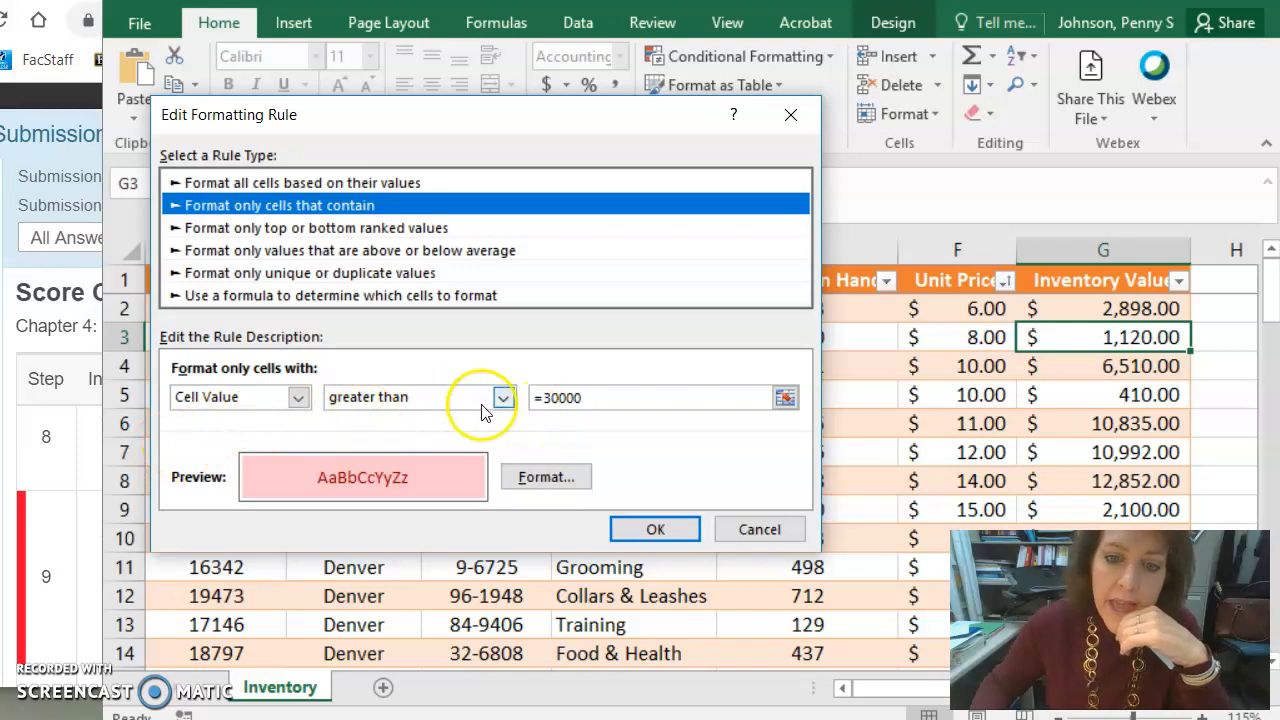
{"action": "left_click", "coordinate": [660, 530]}
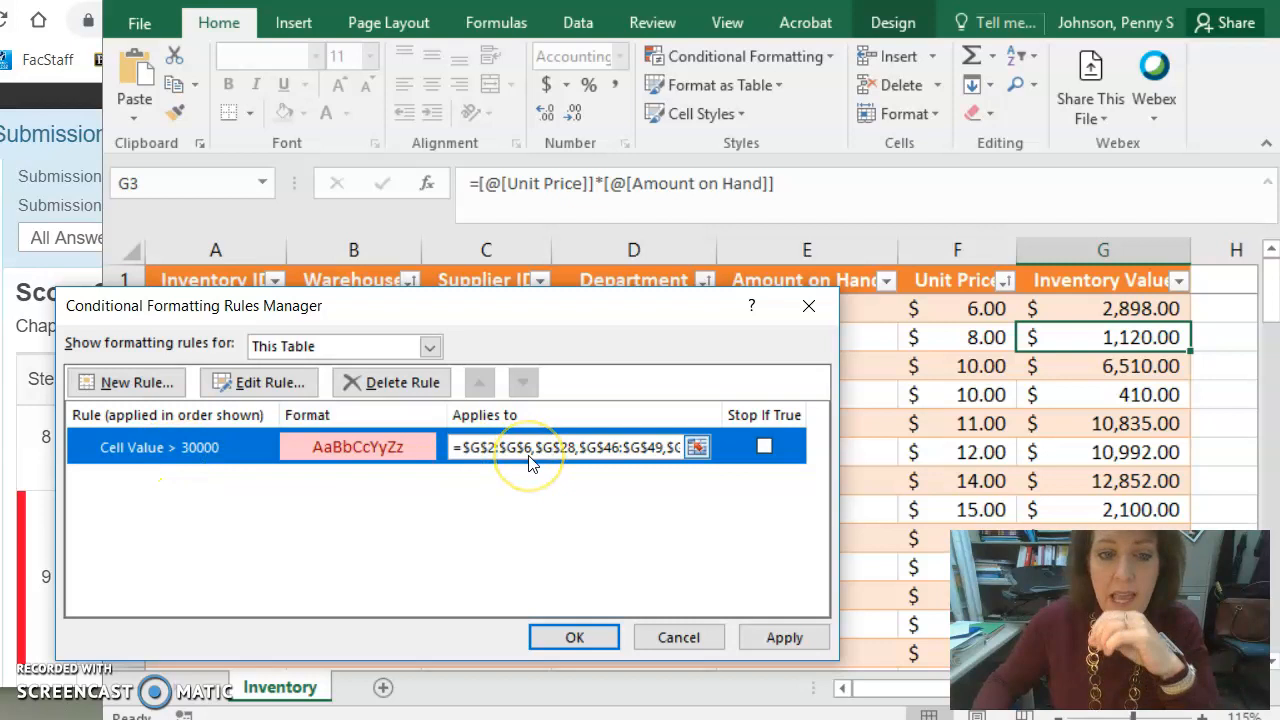
{"action": "left_click", "coordinate": [383, 382]}
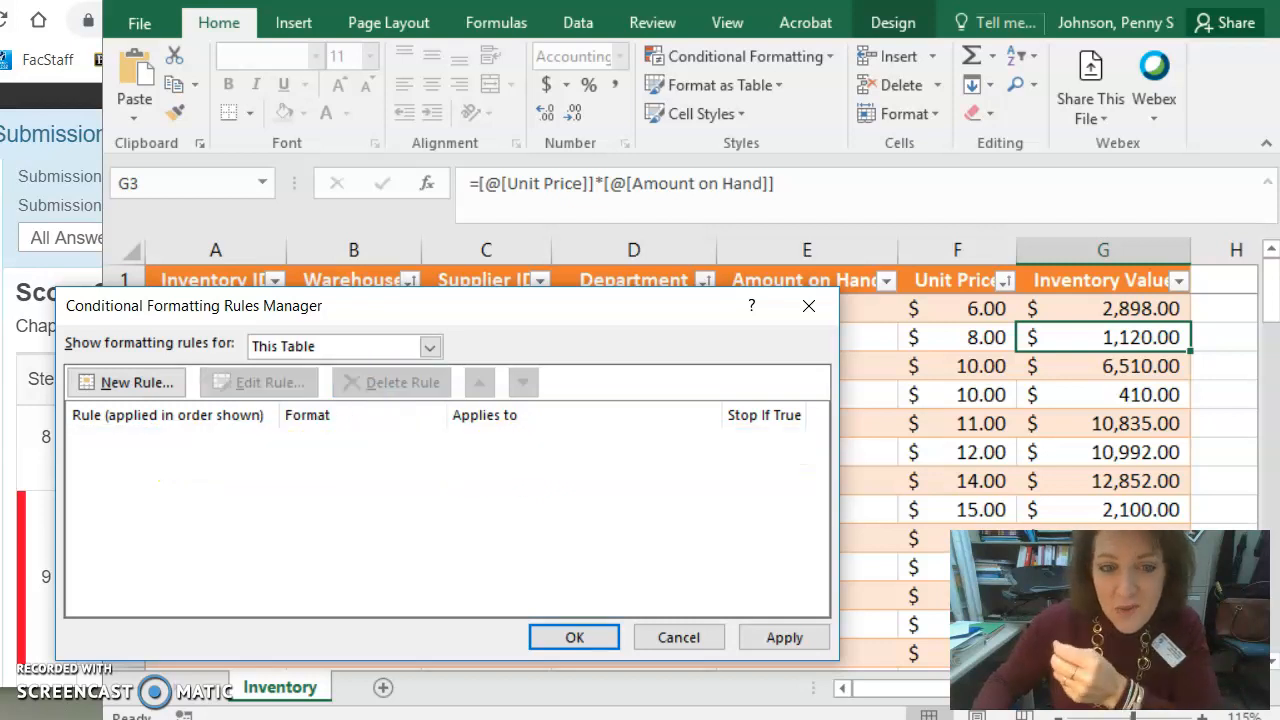
- Start a new formula-based conditional formatting rule and begin the formula =AND(g2>=30000,d2="Food &
{"action": "left_click", "coordinate": [122, 381]}
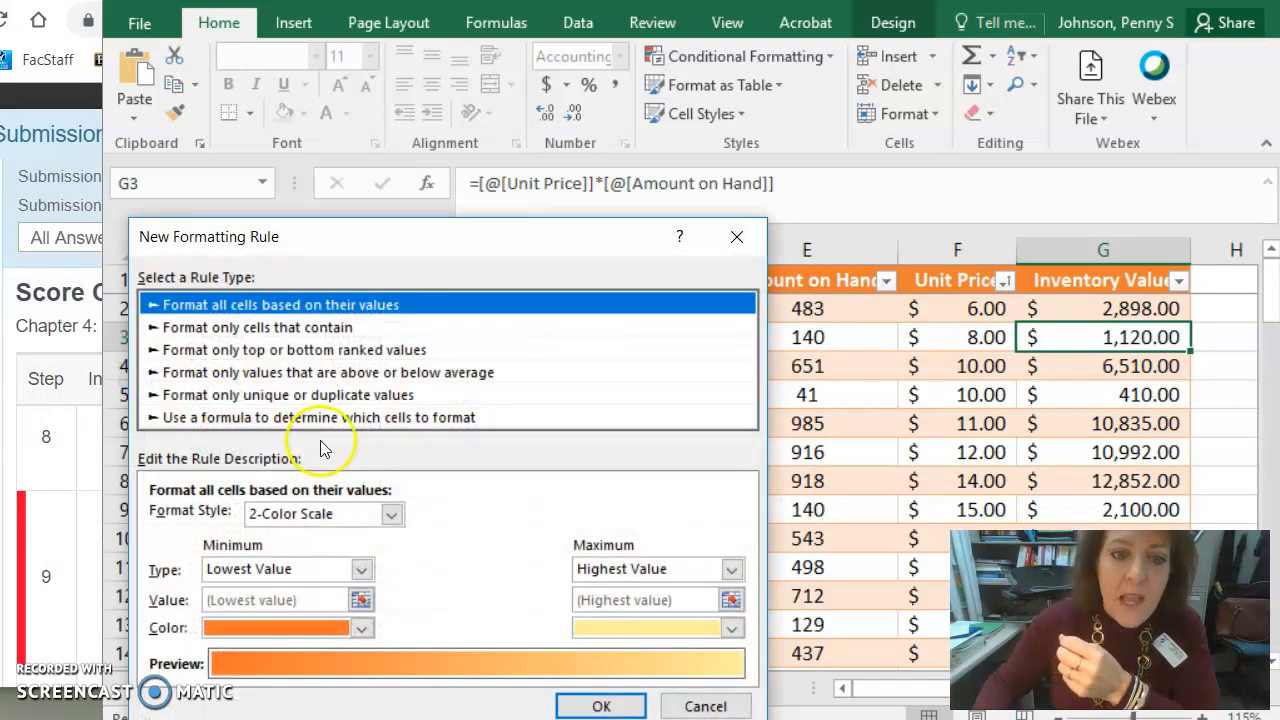
{"action": "left_click", "coordinate": [251, 418]}
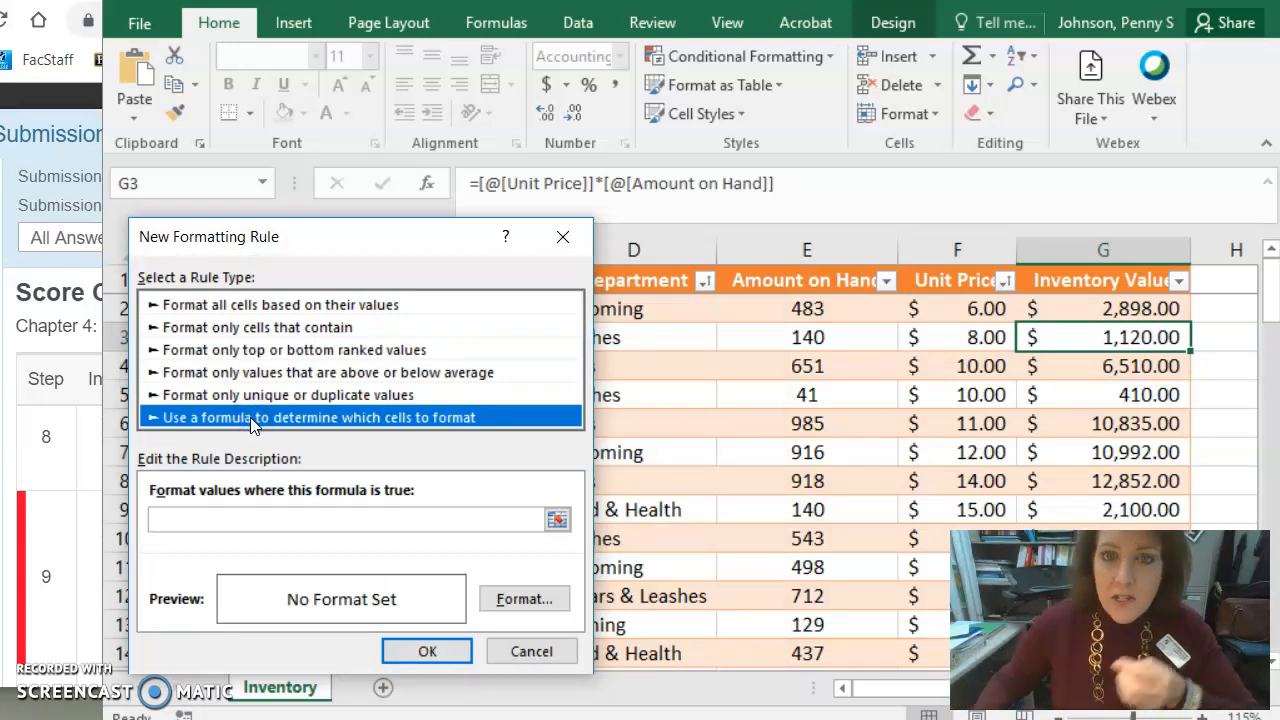
{"action": "left_click_drag", "start_coordinate": [319, 246], "coordinate": [370, 150]}
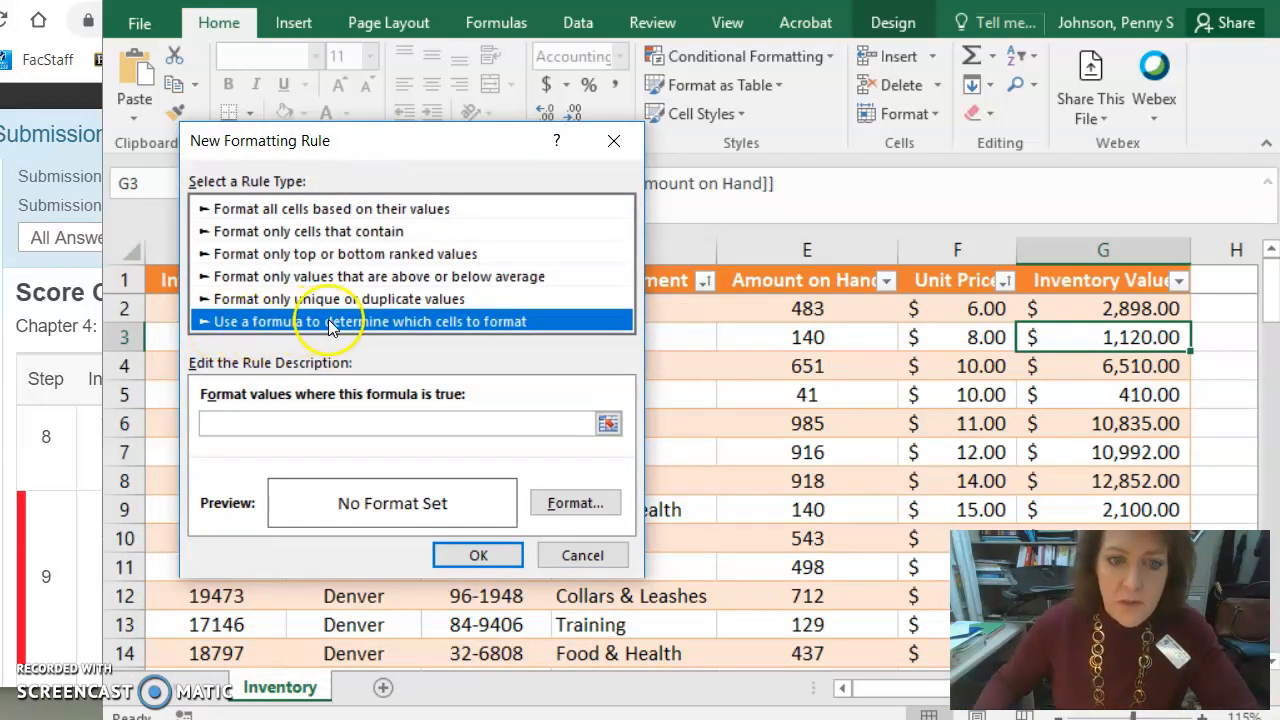
{"action": "left_click", "coordinate": [254, 427]}
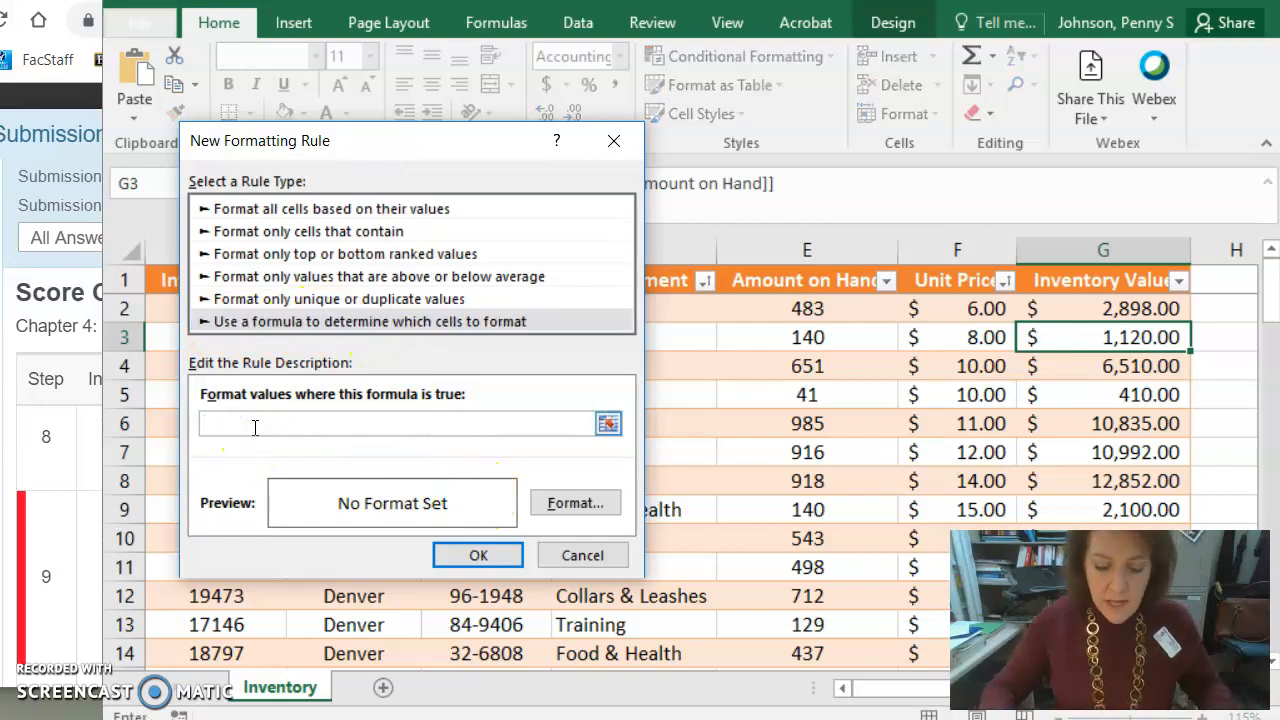
{"action": "type", "text": "=AND(g2>=30000"}
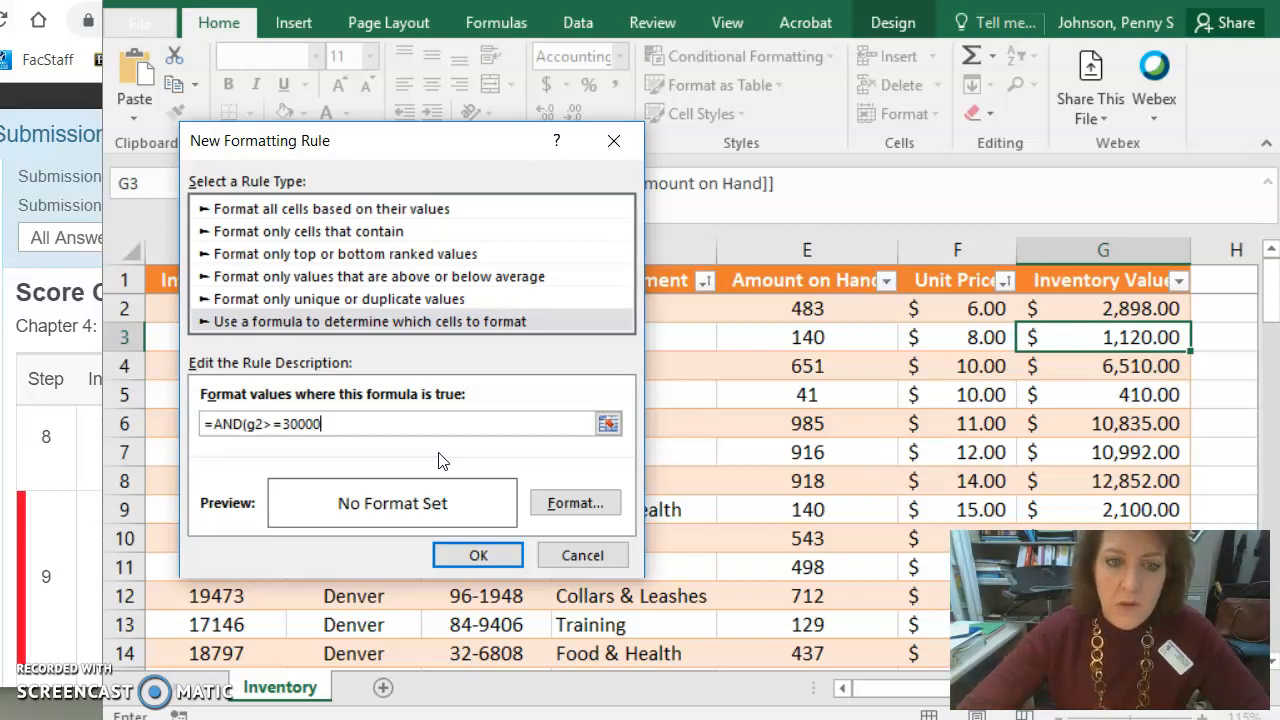
{"action": "type", "text": ",d2=\""}
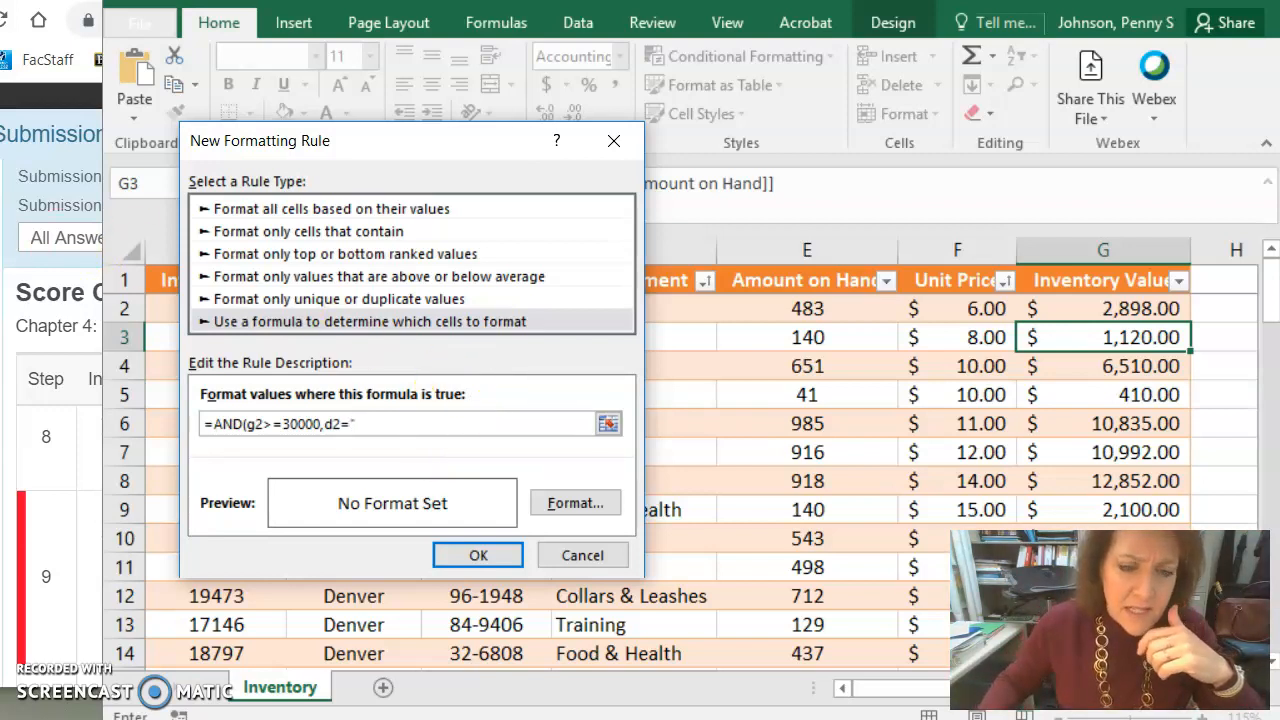
{"action": "key", "text": "alt+Tab"}
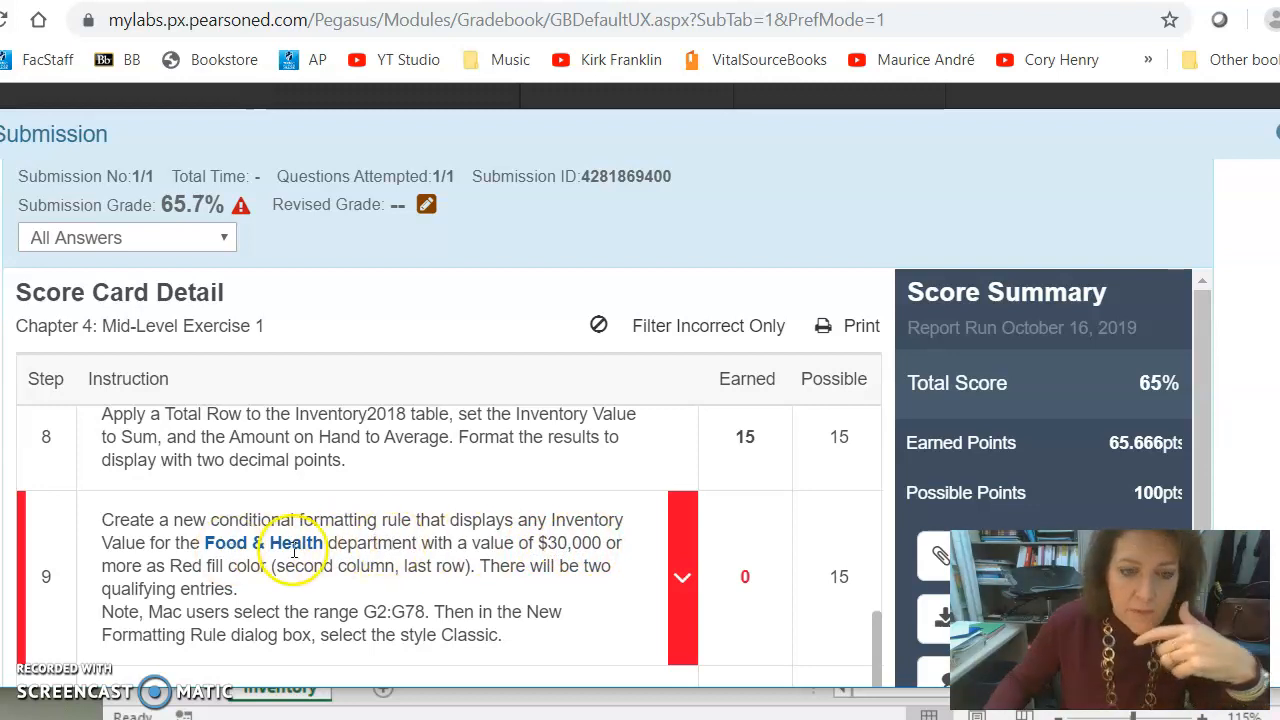
{"action": "key", "text": "alt+Tab"}
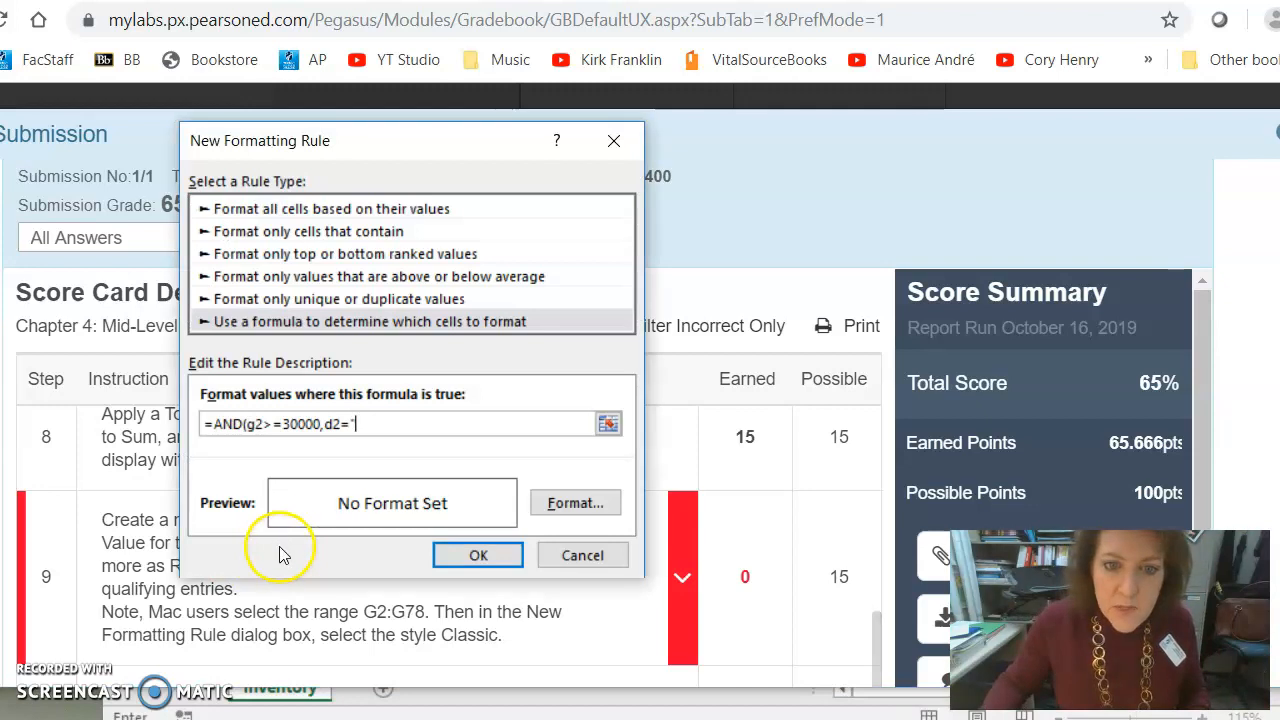
{"action": "left_click", "coordinate": [385, 426]}
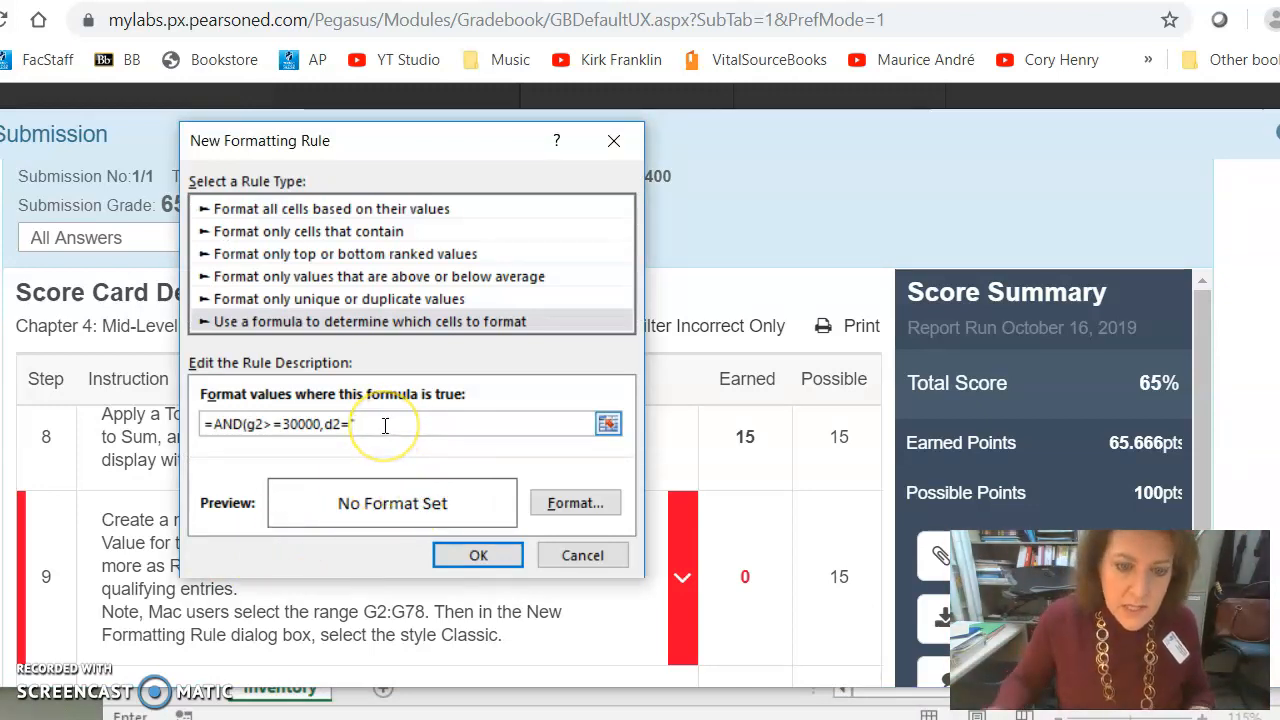
{"action": "type", "text": "od &"}
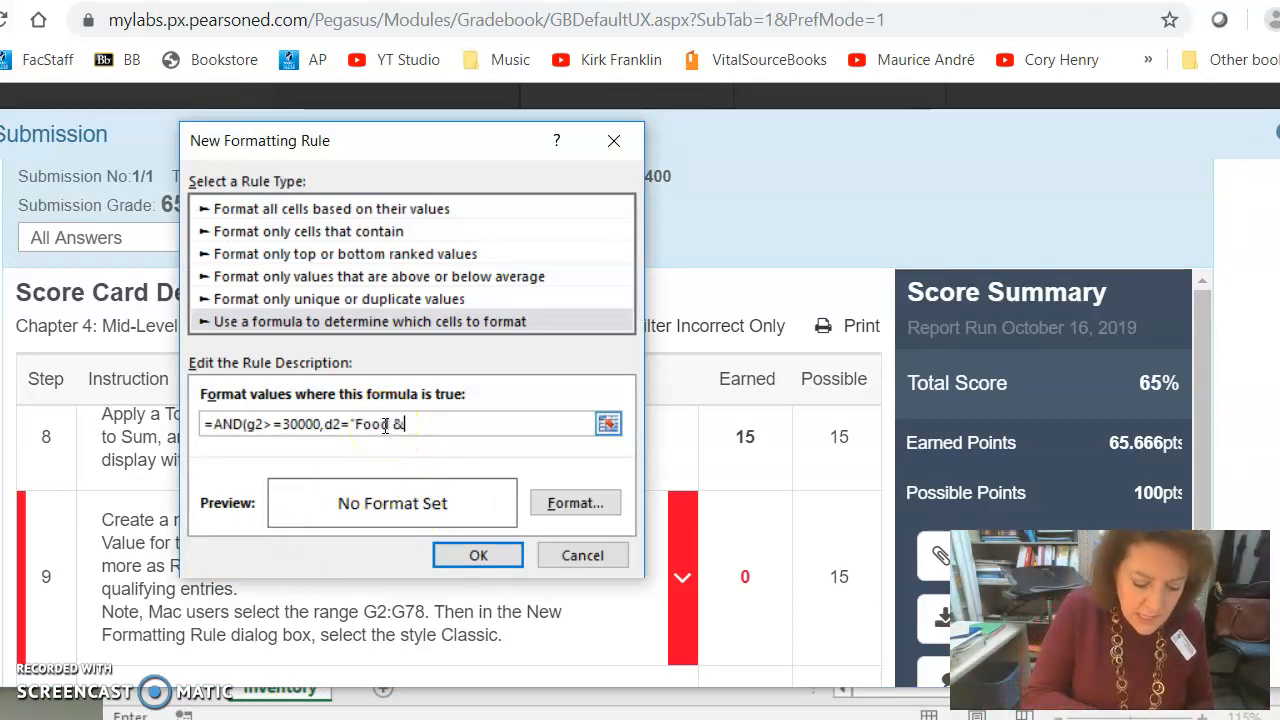
- Remove the stray $A$3:$G$3 reference and complete the formula as =AND(g2>=30000,d2="Food & Health")
{"action": "key", "text": "alt+Tab"}
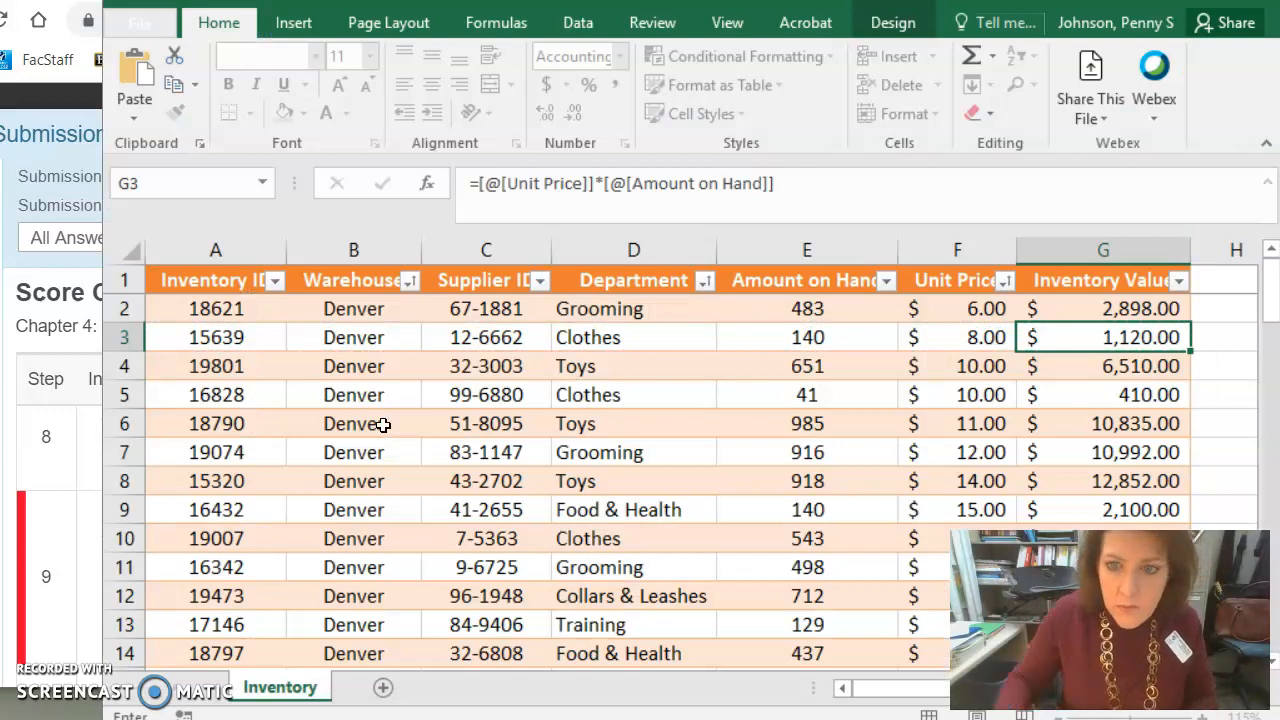
{"action": "key", "text": "alt+Tab"}
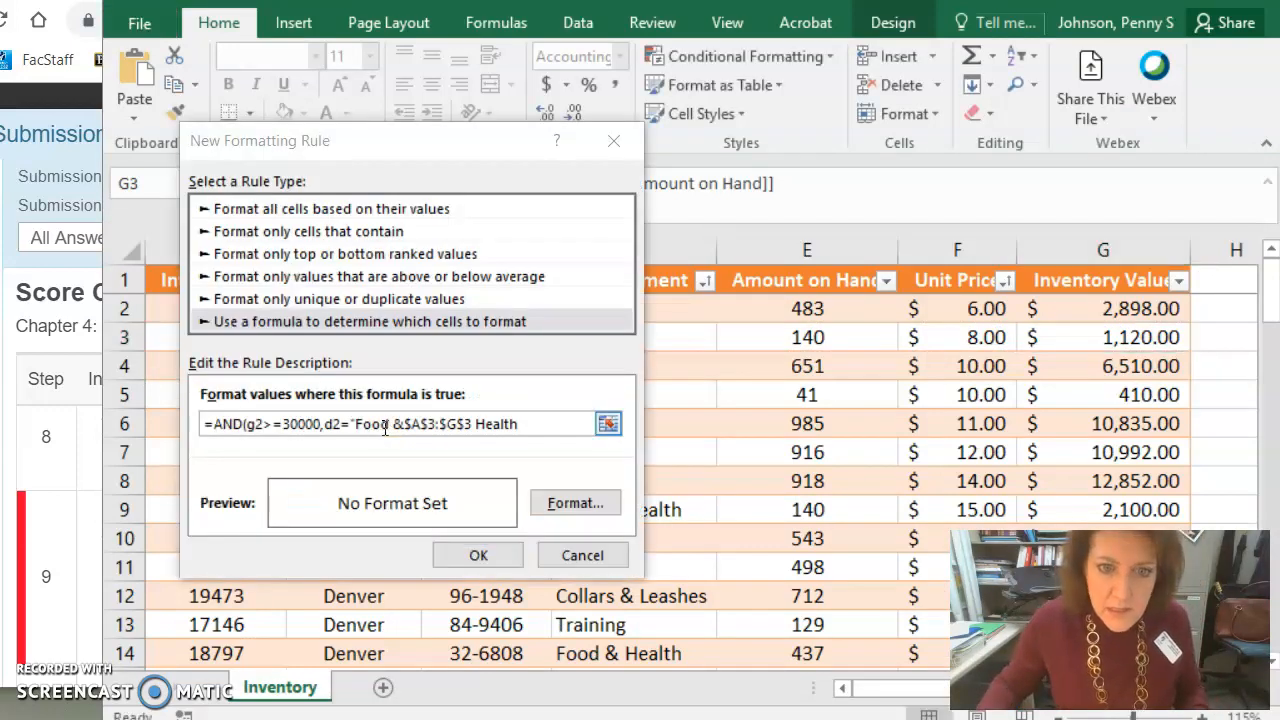
{"action": "key", "text": "alt+Tab"}
{"action": "key", "text": "alt+Tab"}
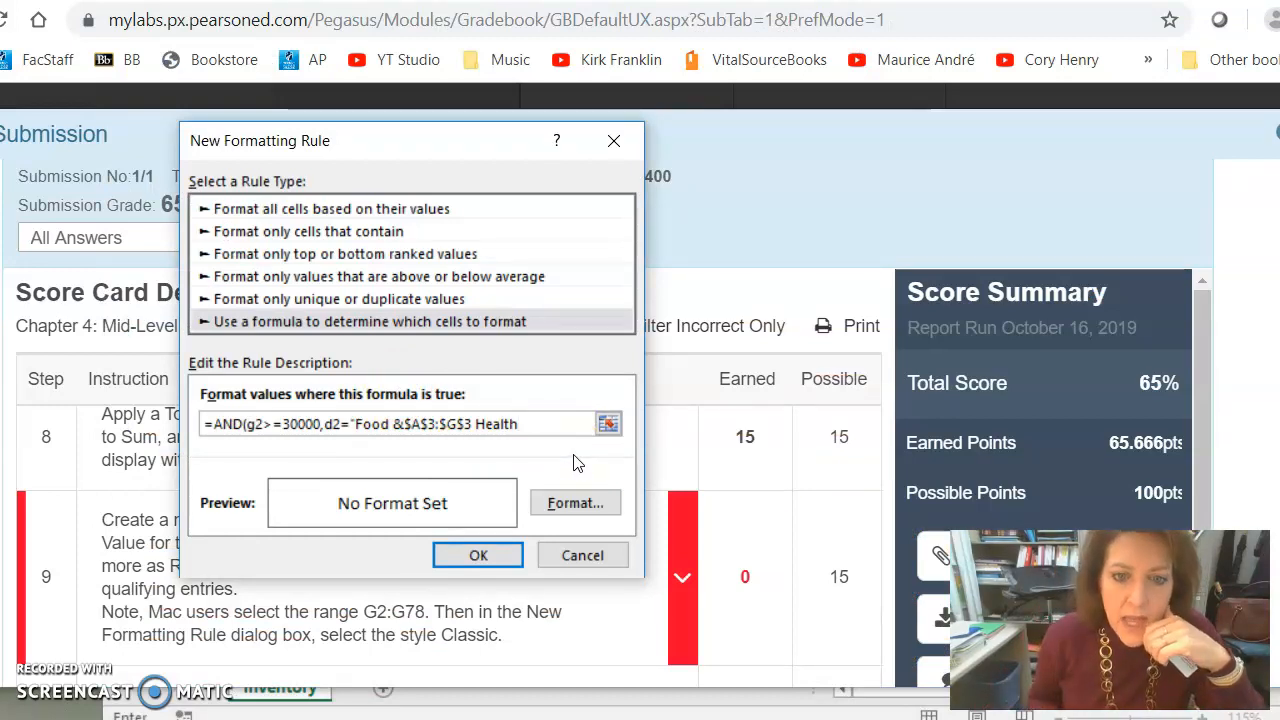
{"action": "left_click_drag", "start_coordinate": [473, 423], "coordinate": [403, 428]}
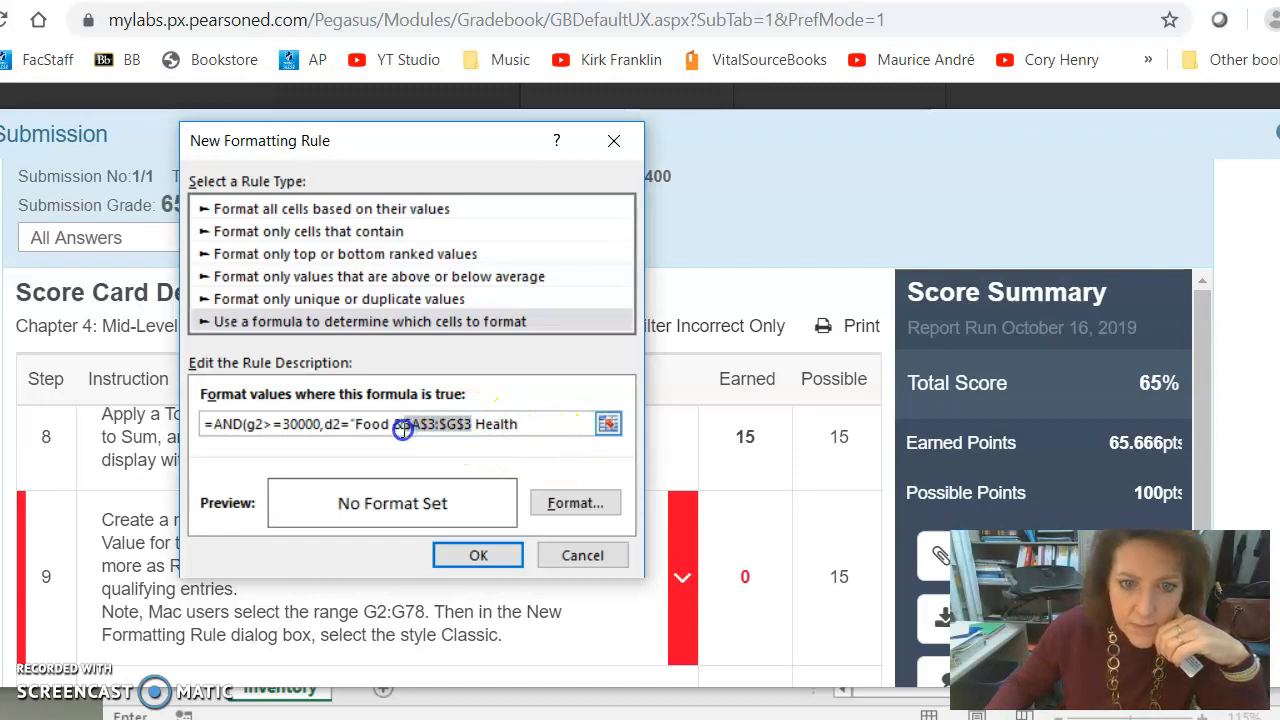
{"action": "key", "text": "Delete"}
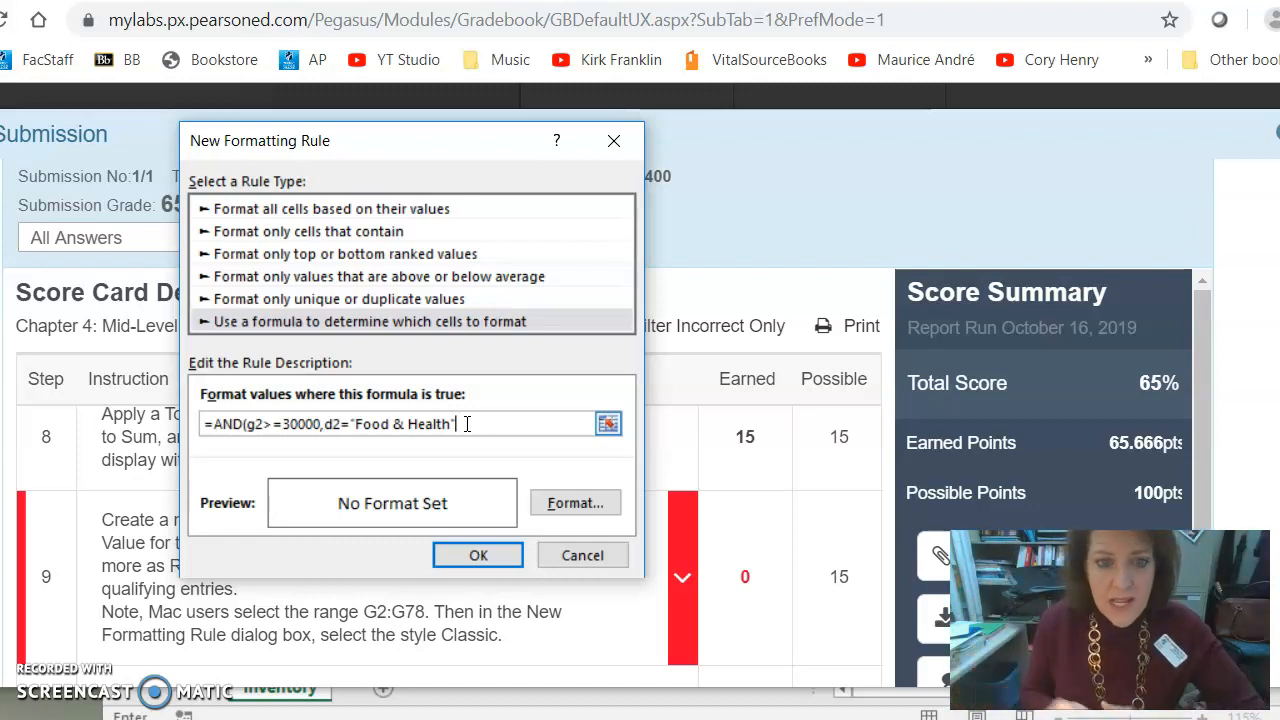
{"action": "type", "text": ")"}
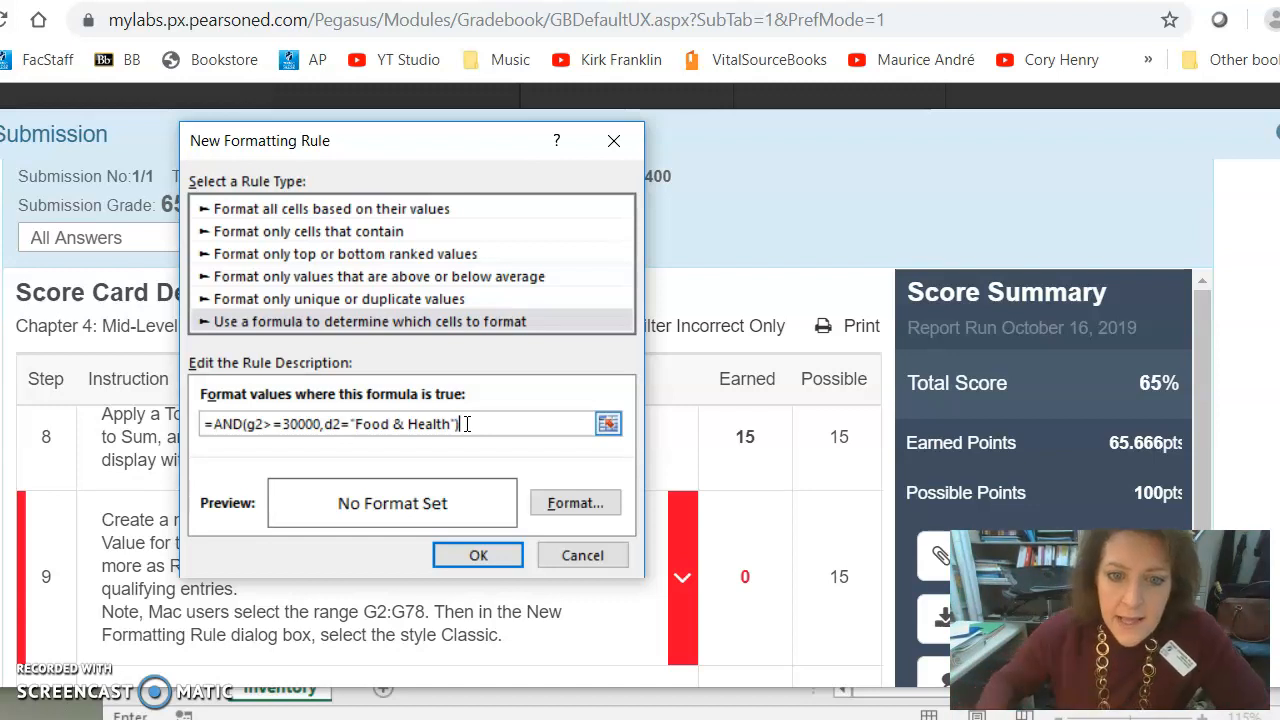
- Set the rule's format to a red background fill and save the new rule
{"action": "left_click", "coordinate": [578, 502]}
{"action": "left_click", "coordinate": [388, 172]}
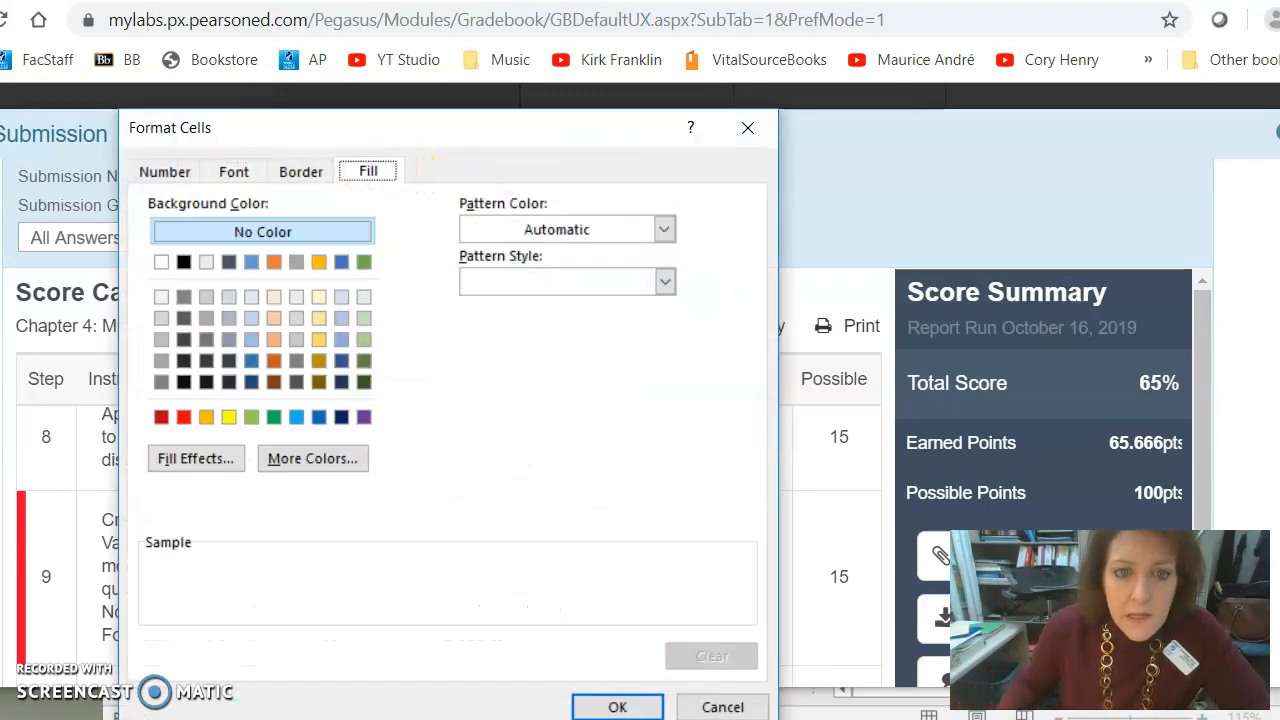
{"action": "left_click", "coordinate": [184, 418]}
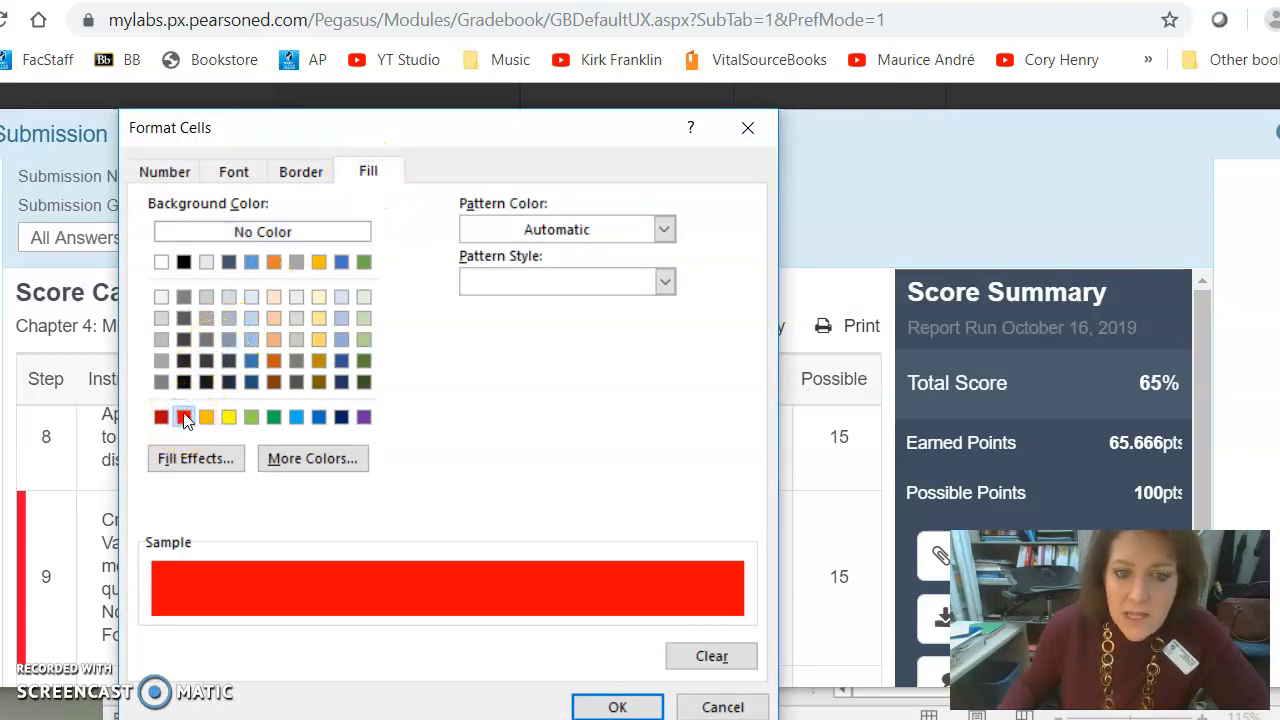
{"action": "left_click", "coordinate": [590, 704]}
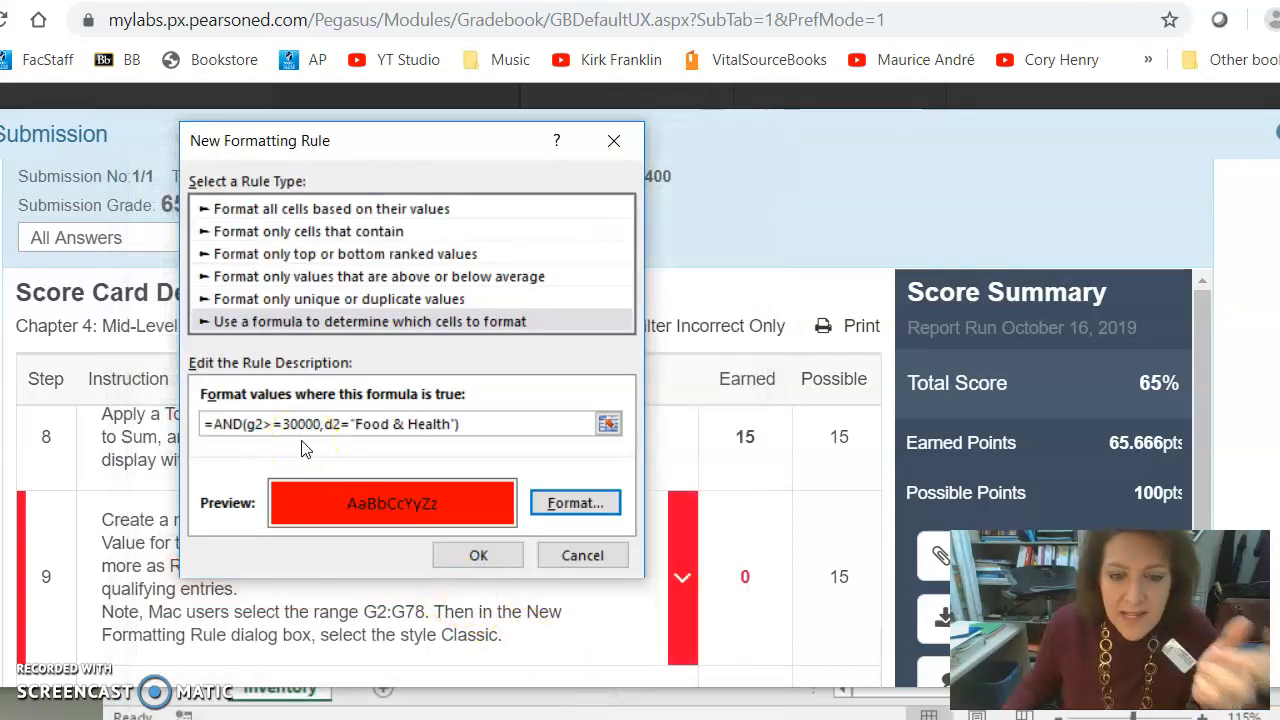
{"action": "left_click", "coordinate": [344, 441]}
{"action": "left_click", "coordinate": [488, 553]}
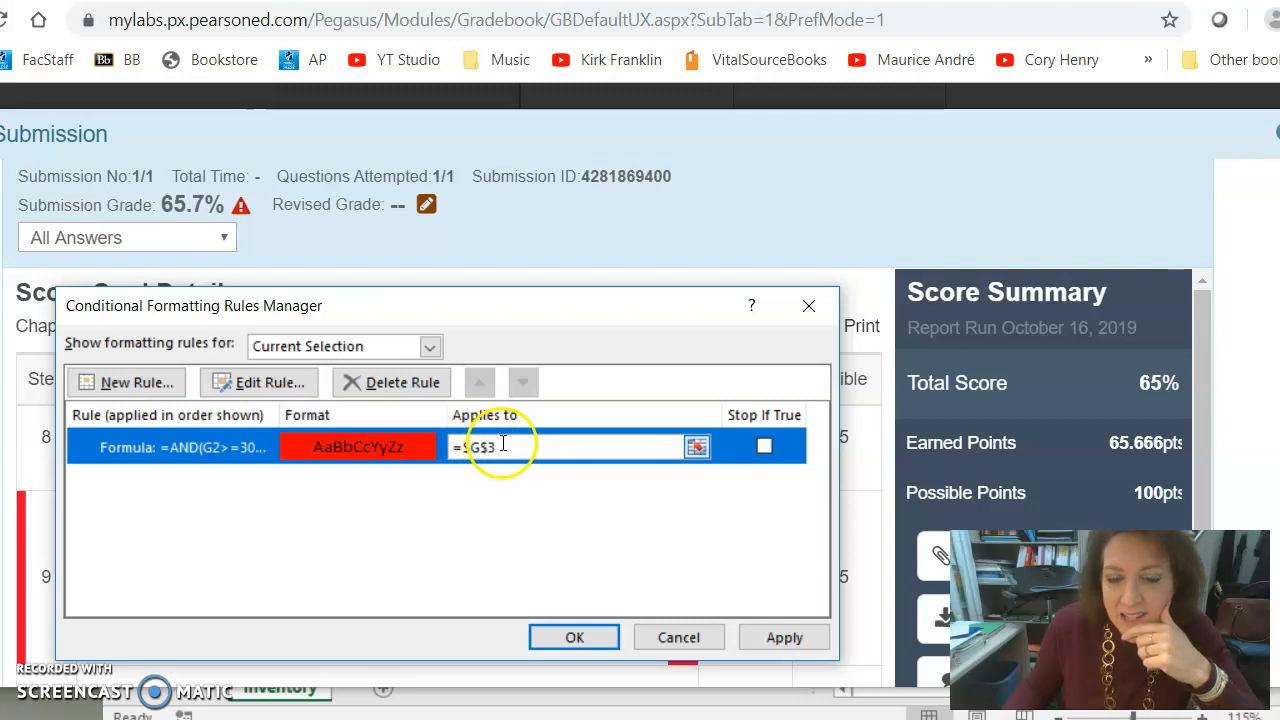
- Set the rule's applies-to range to =G2:G78, checking the instruction in the grading report, and confirm
{"action": "left_click", "coordinate": [487, 448]}
{"action": "left_click", "coordinate": [503, 447]}
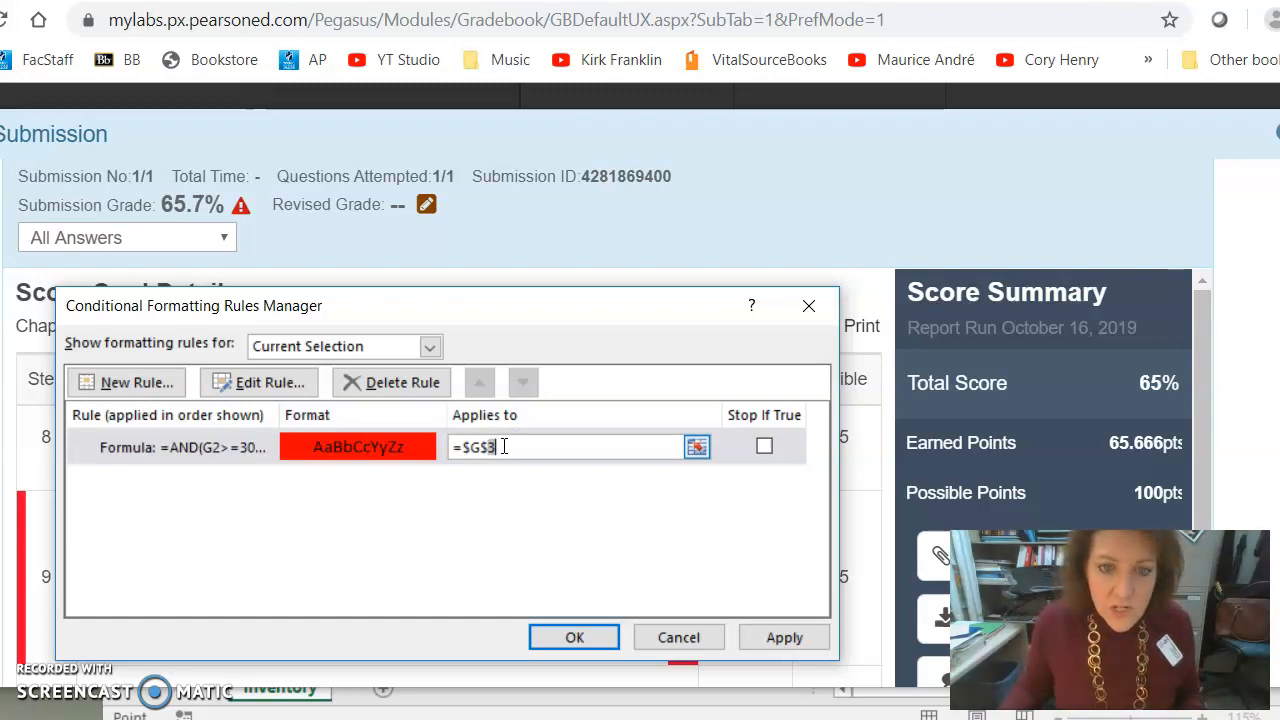
{"action": "key", "text": "alt+Tab"}
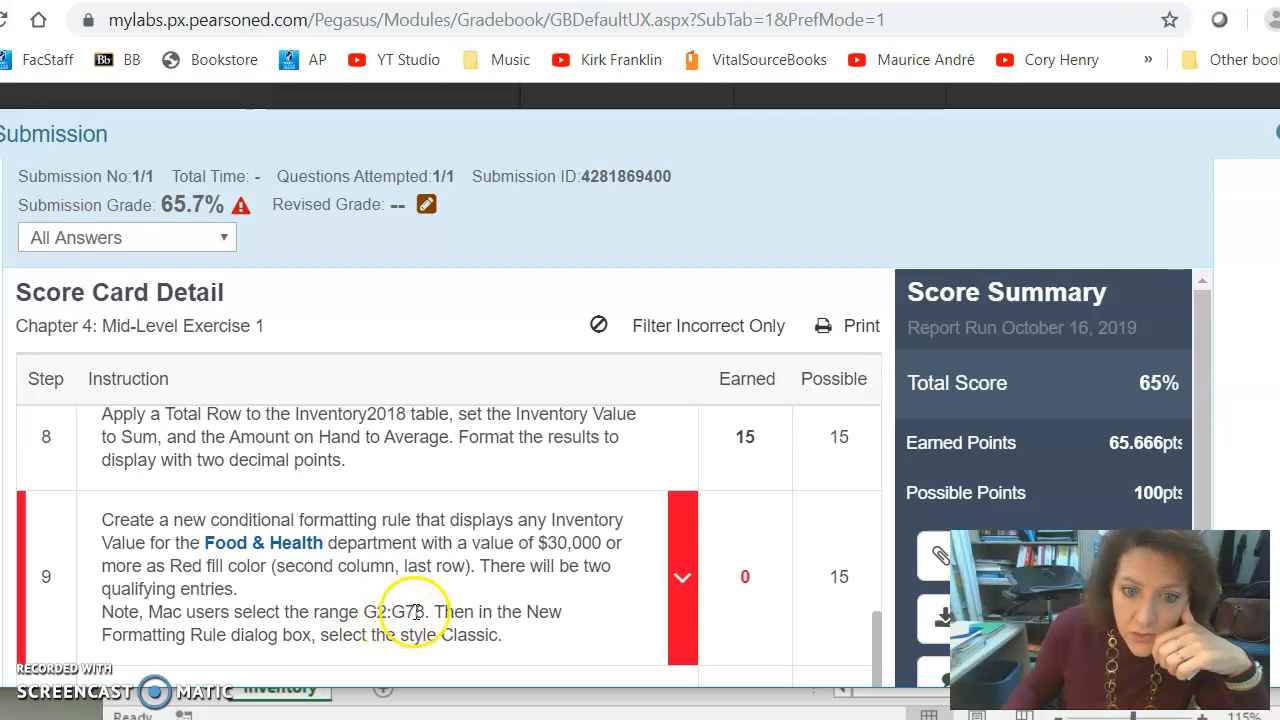
{"action": "key", "text": "alt+Tab"}
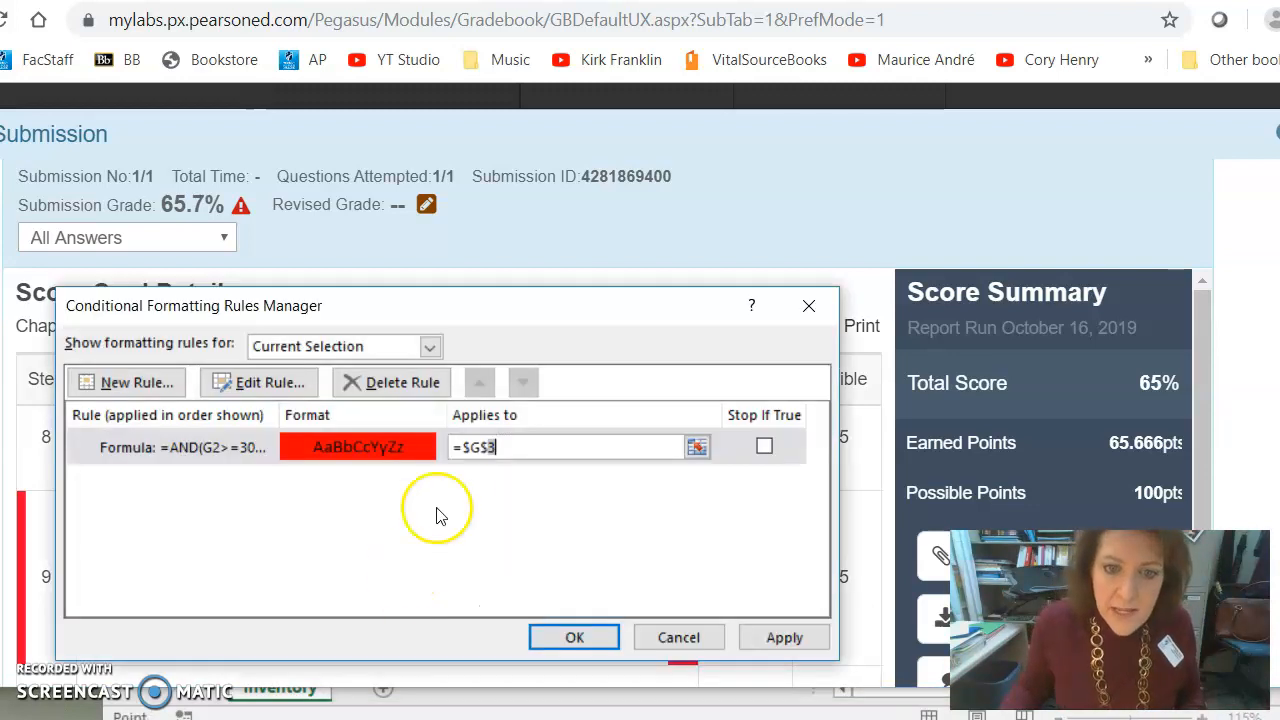
{"action": "left_click", "coordinate": [520, 453]}
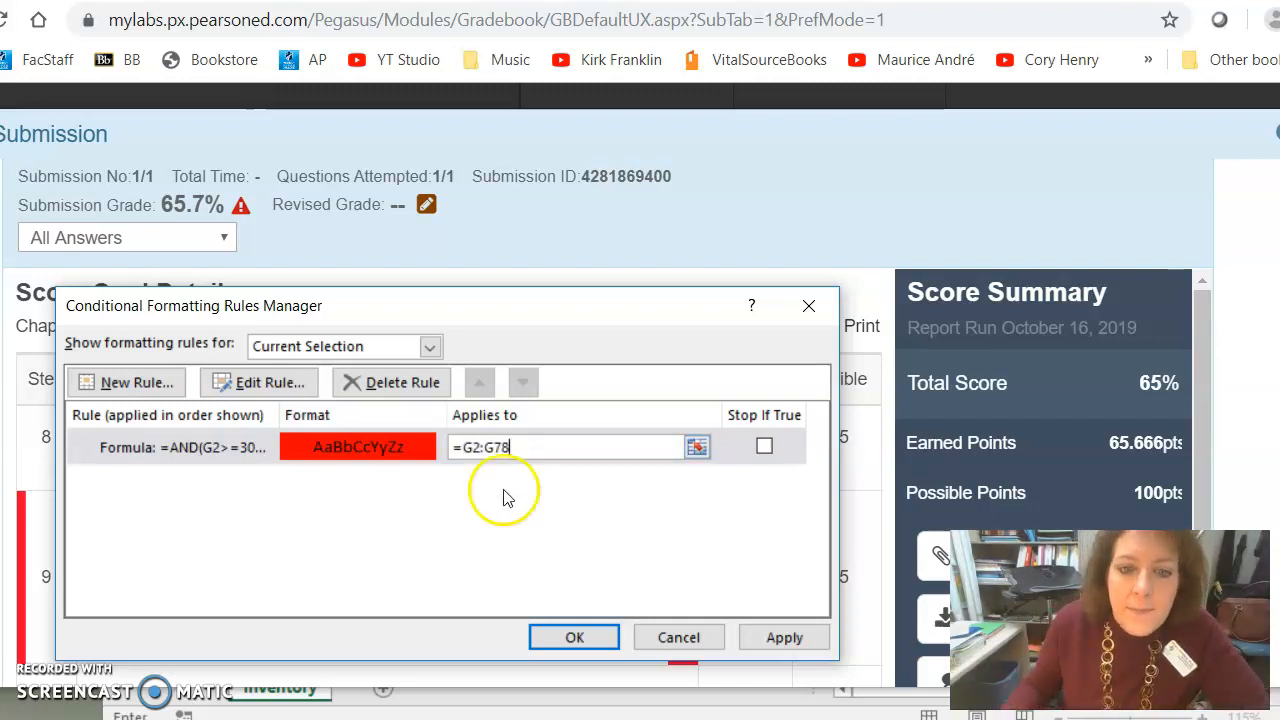
{"action": "left_click", "coordinate": [576, 638]}
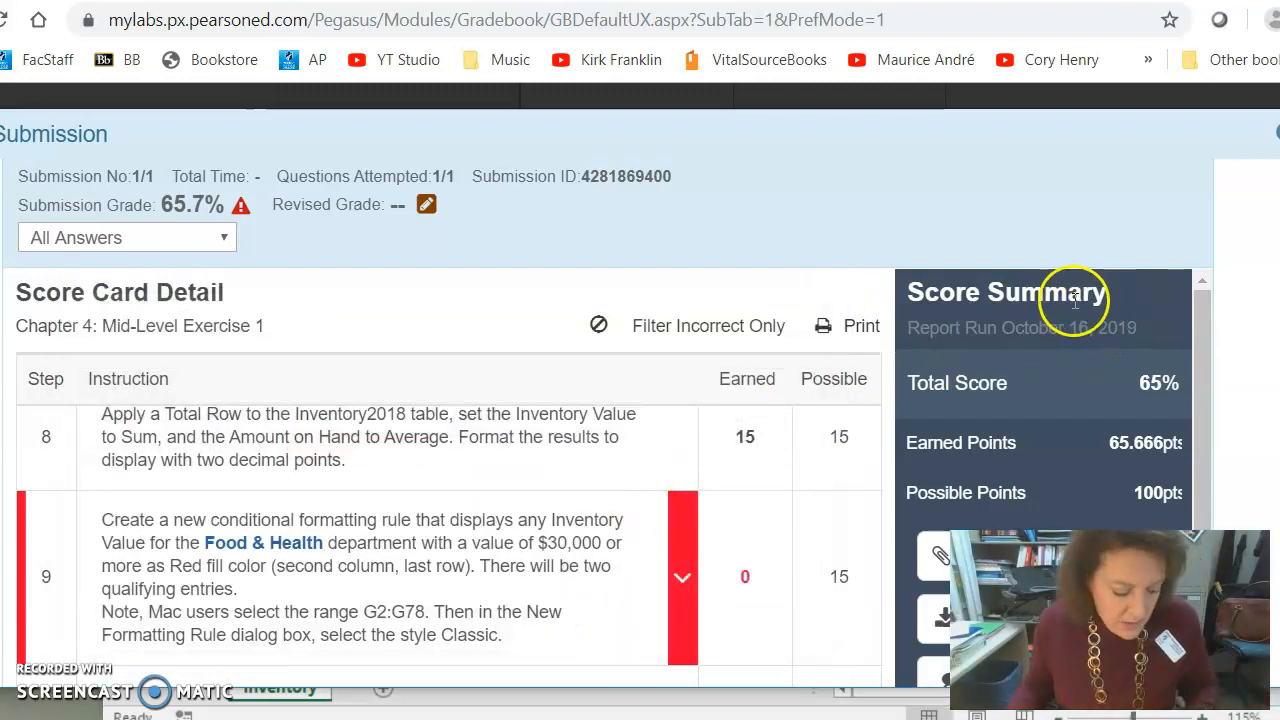
- Edit the formula rule so it reads =AND(G2>=30000,D2="Food & Health") and save the change
{"action": "key", "text": "alt+Tab"}
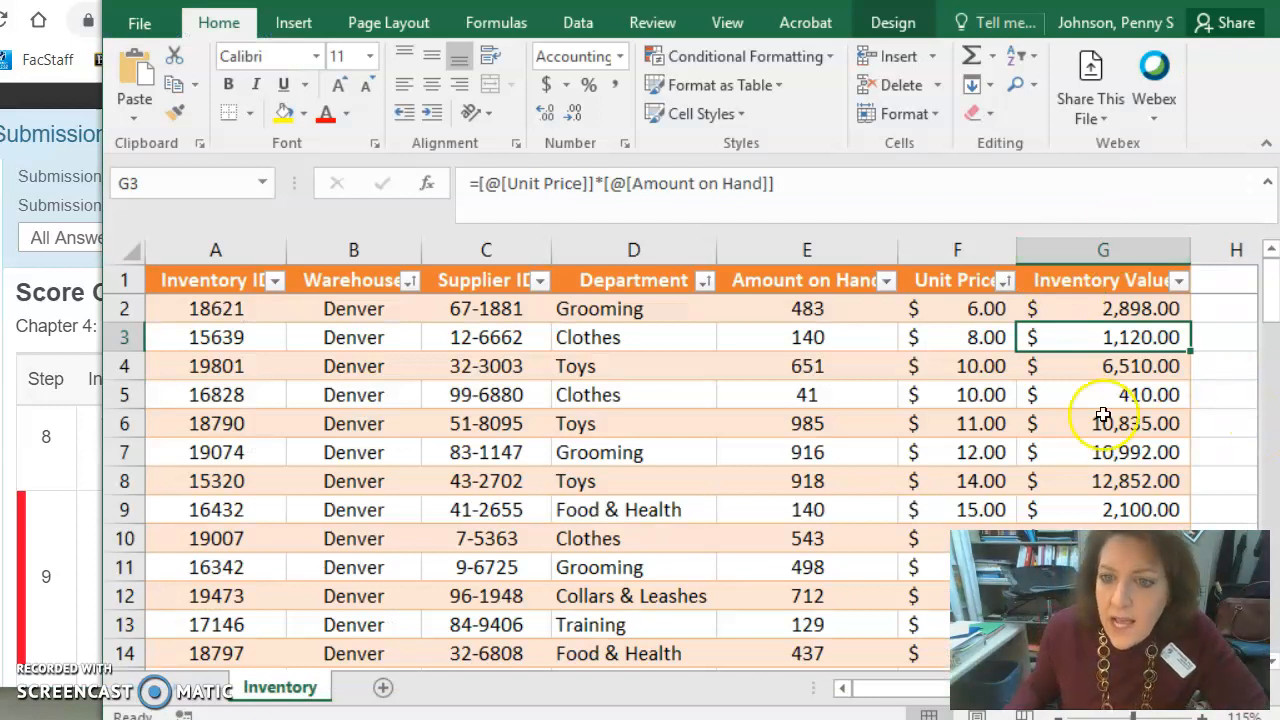
{"action": "scroll", "coordinate": [1103, 415], "scroll_direction": "down", "scroll_amount": 7}
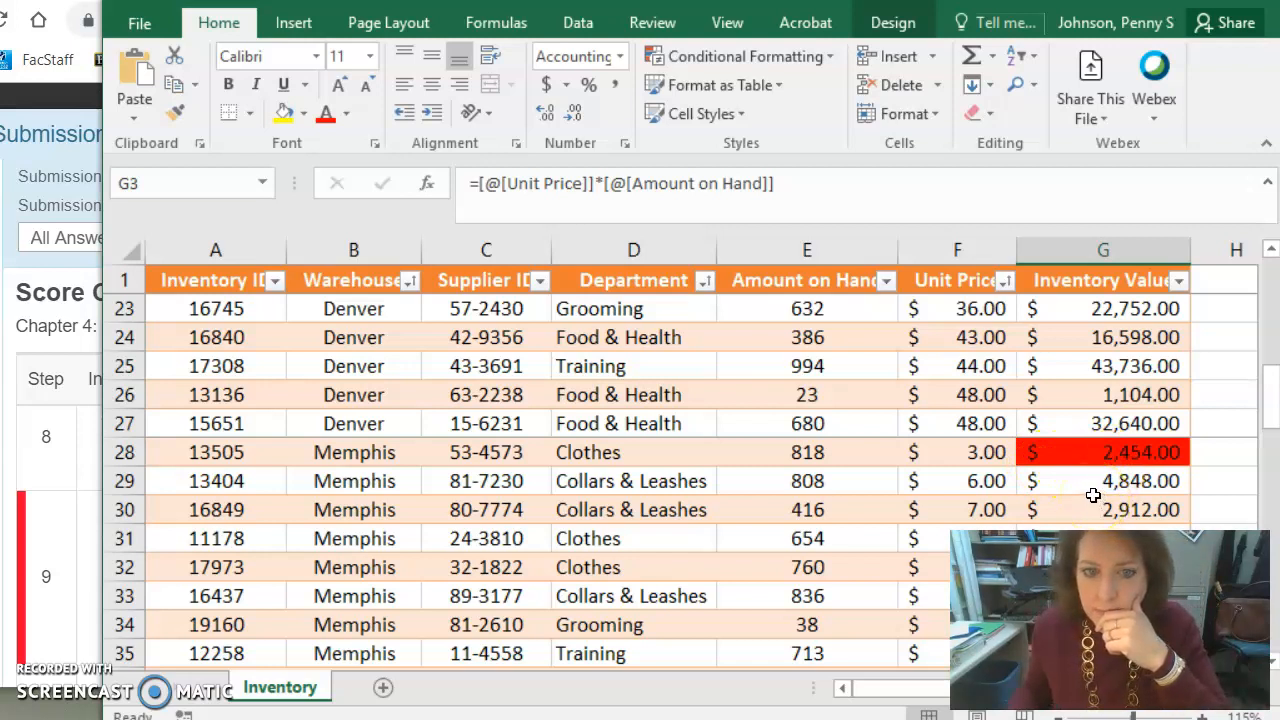
{"action": "left_click", "coordinate": [1082, 432]}
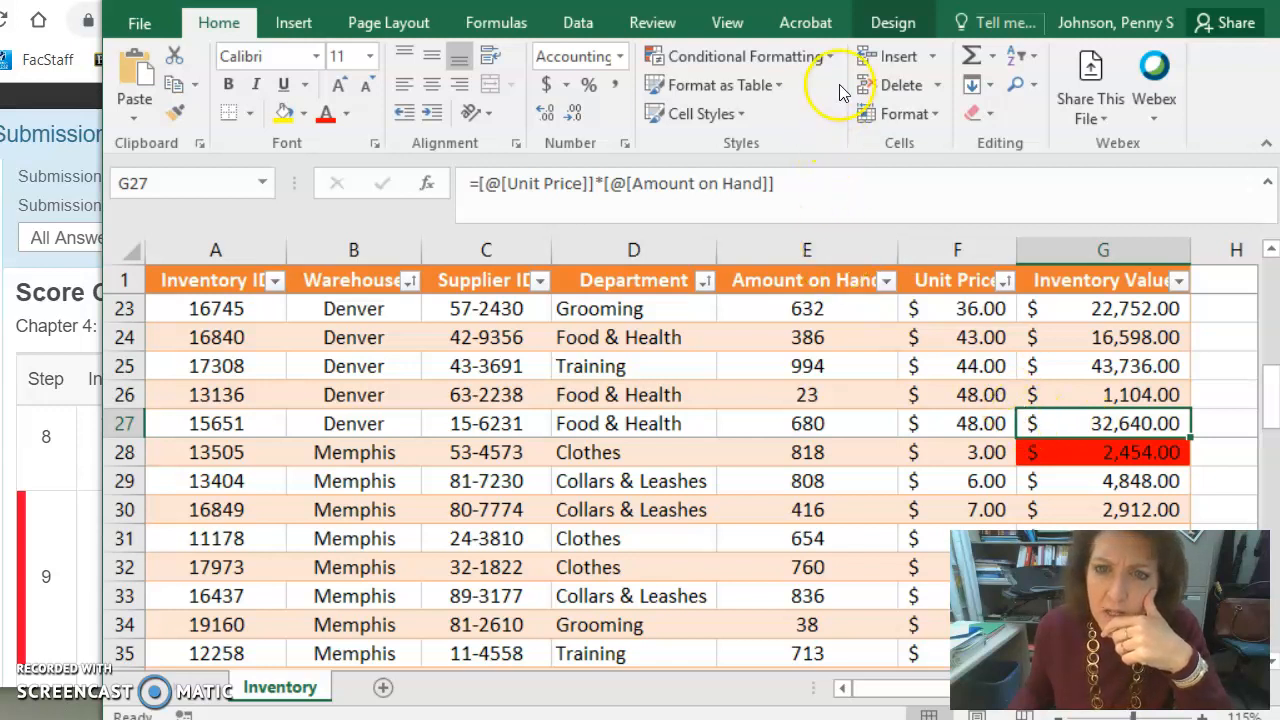
{"action": "left_click", "coordinate": [817, 63]}
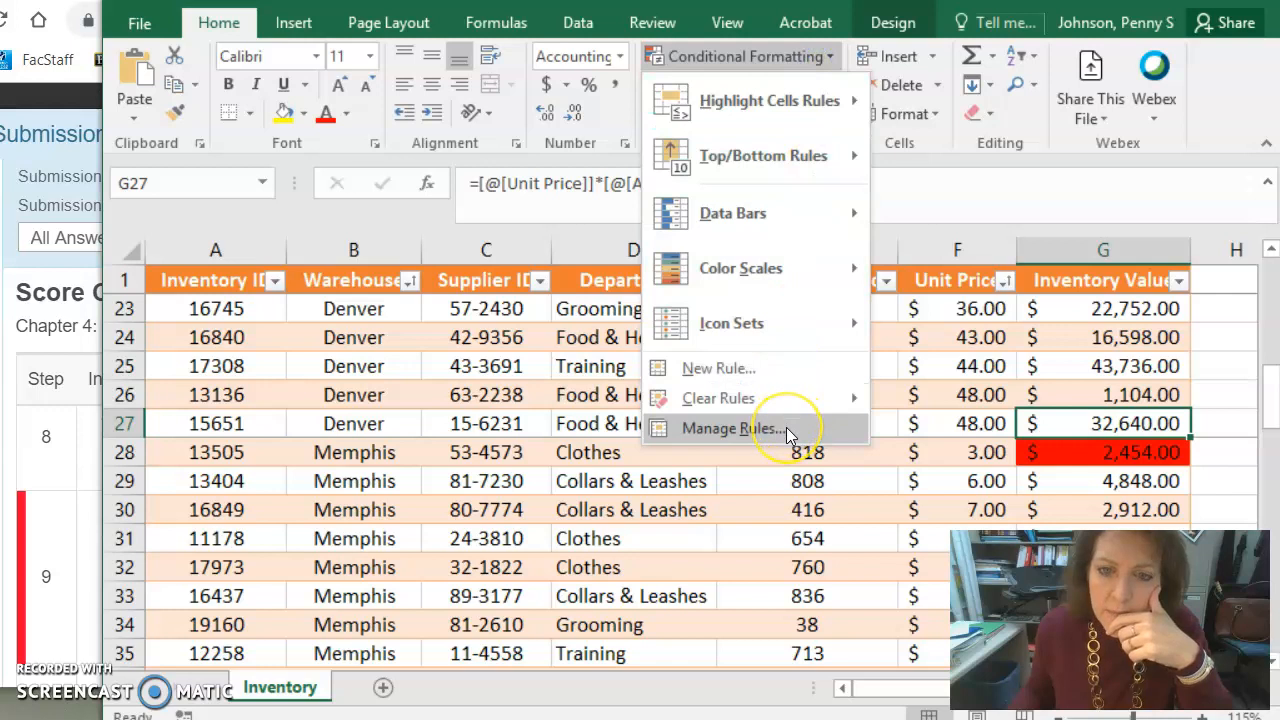
{"action": "left_click", "coordinate": [786, 427]}
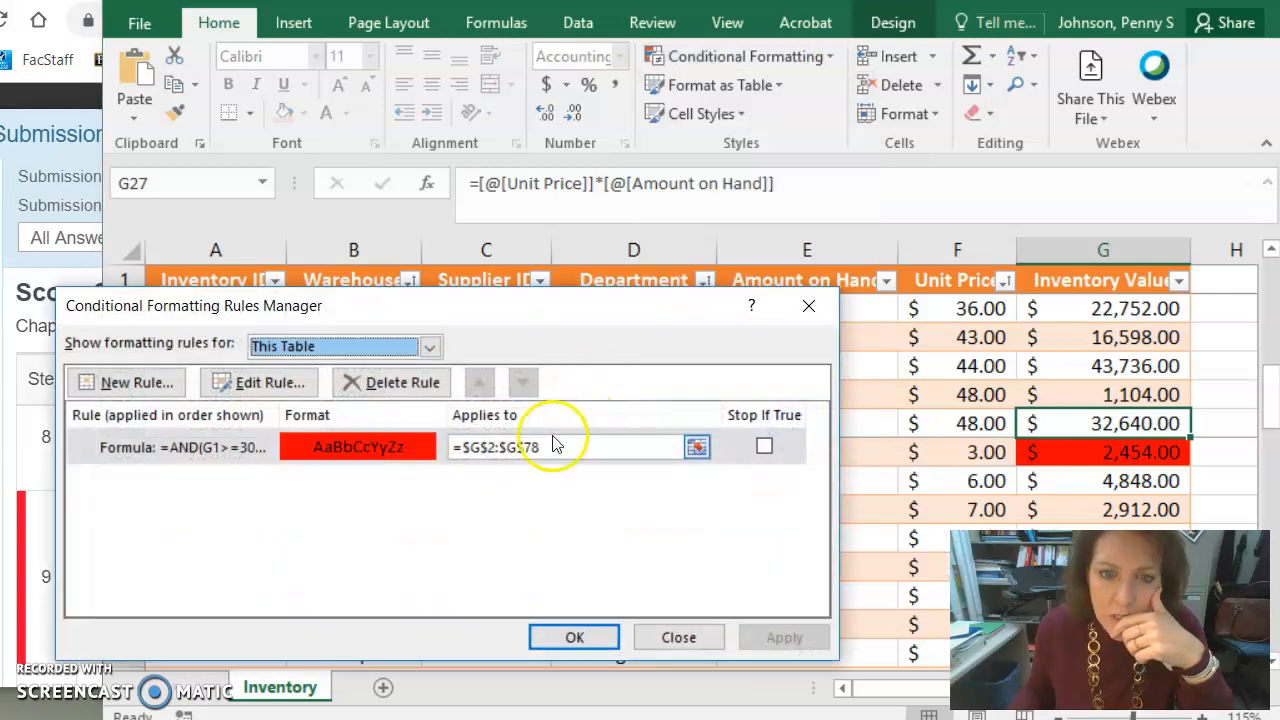
{"action": "left_click", "coordinate": [557, 445]}
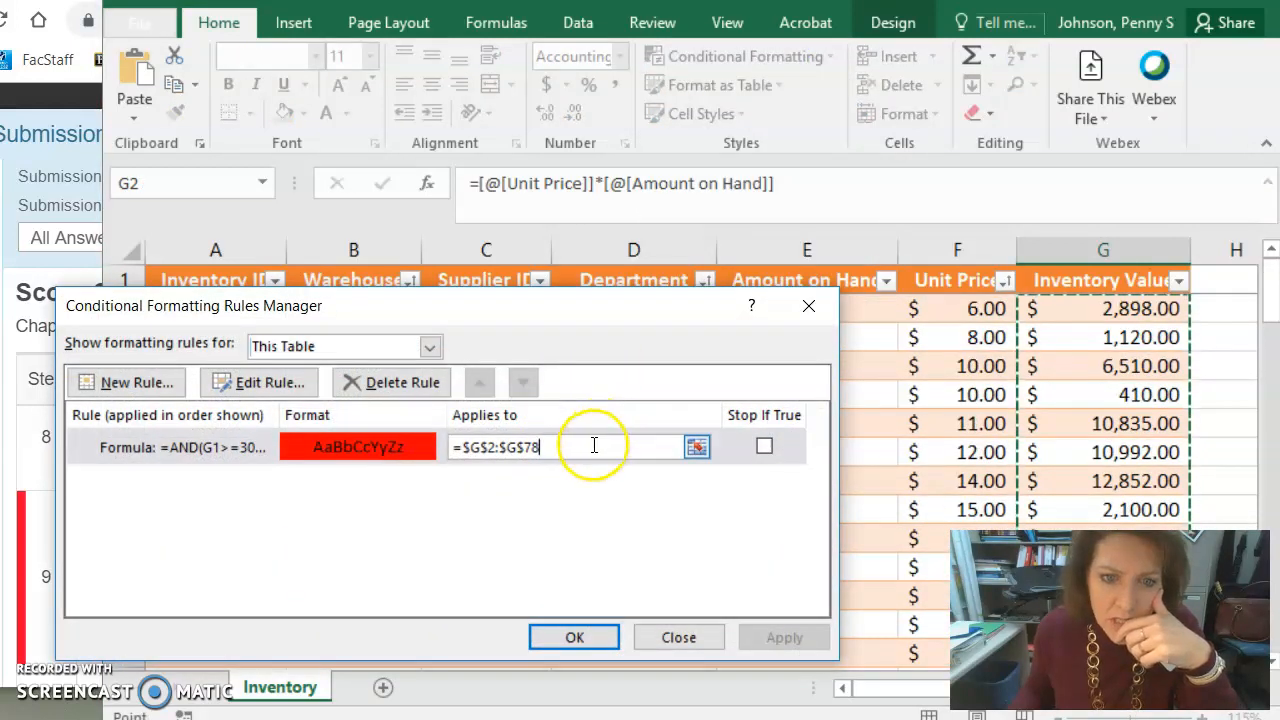
{"action": "left_click", "coordinate": [262, 386]}
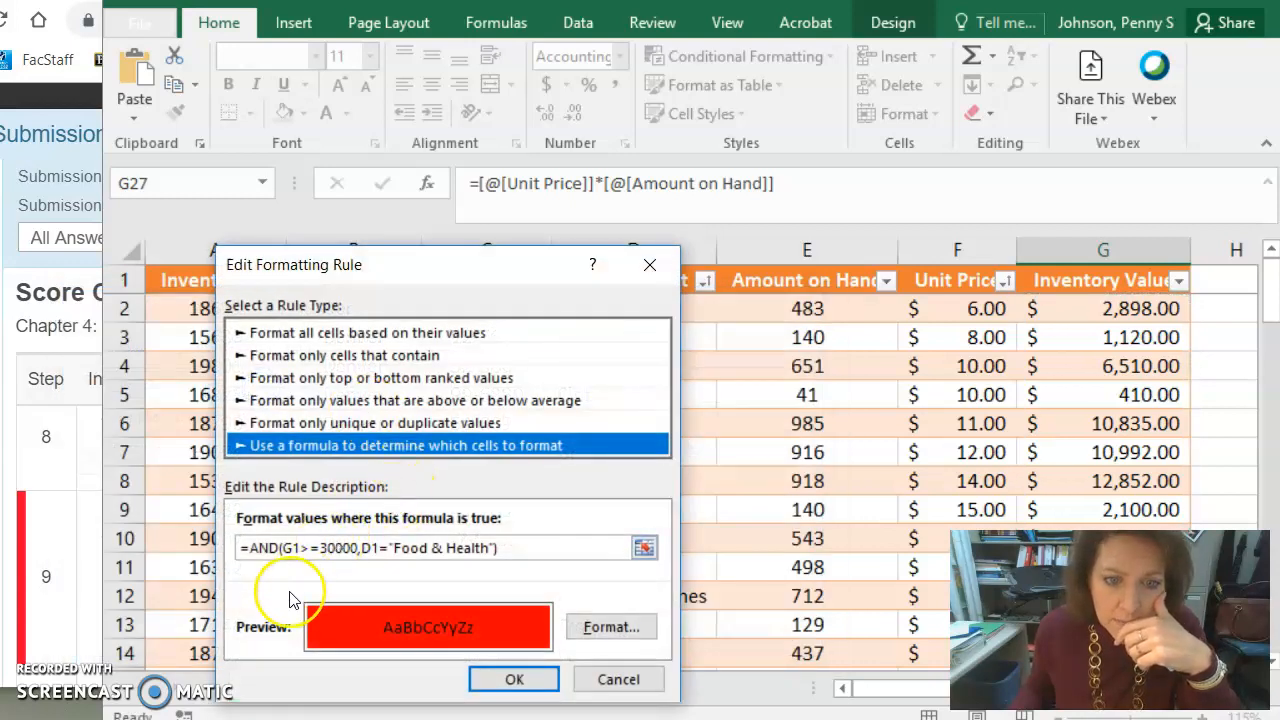
{"action": "left_click", "coordinate": [290, 548]}
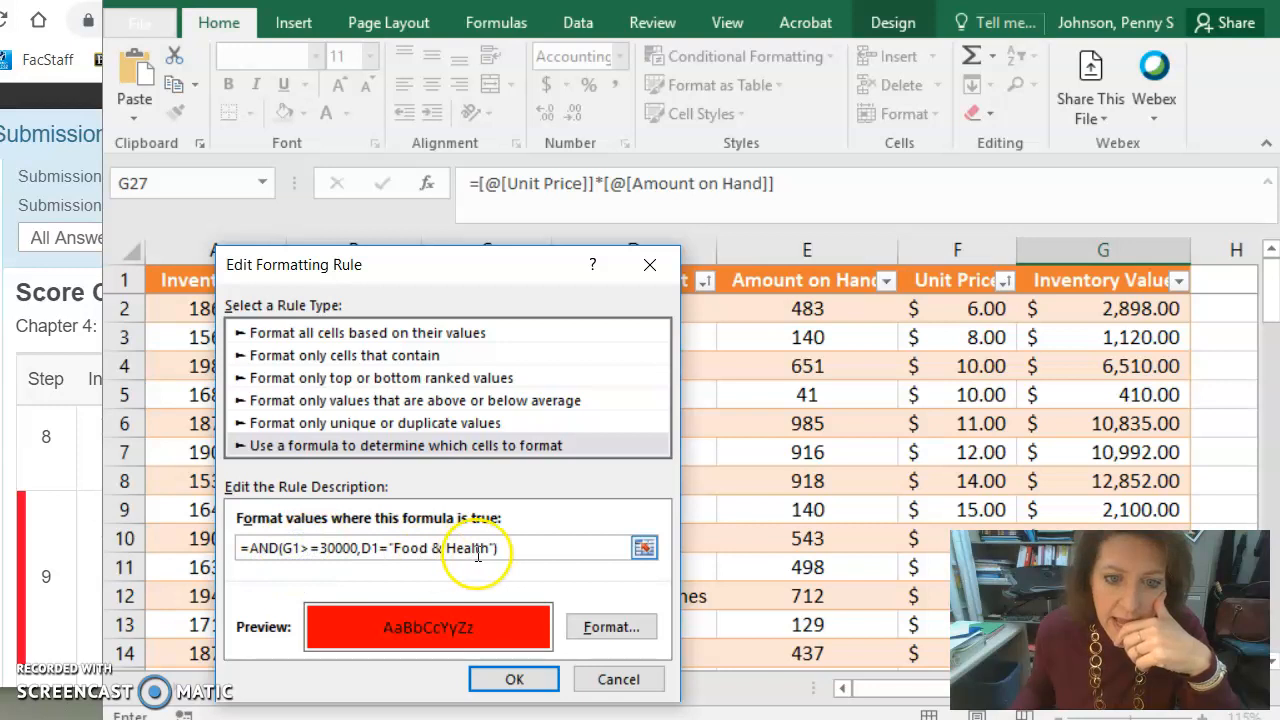
{"action": "left_click", "coordinate": [297, 553]}
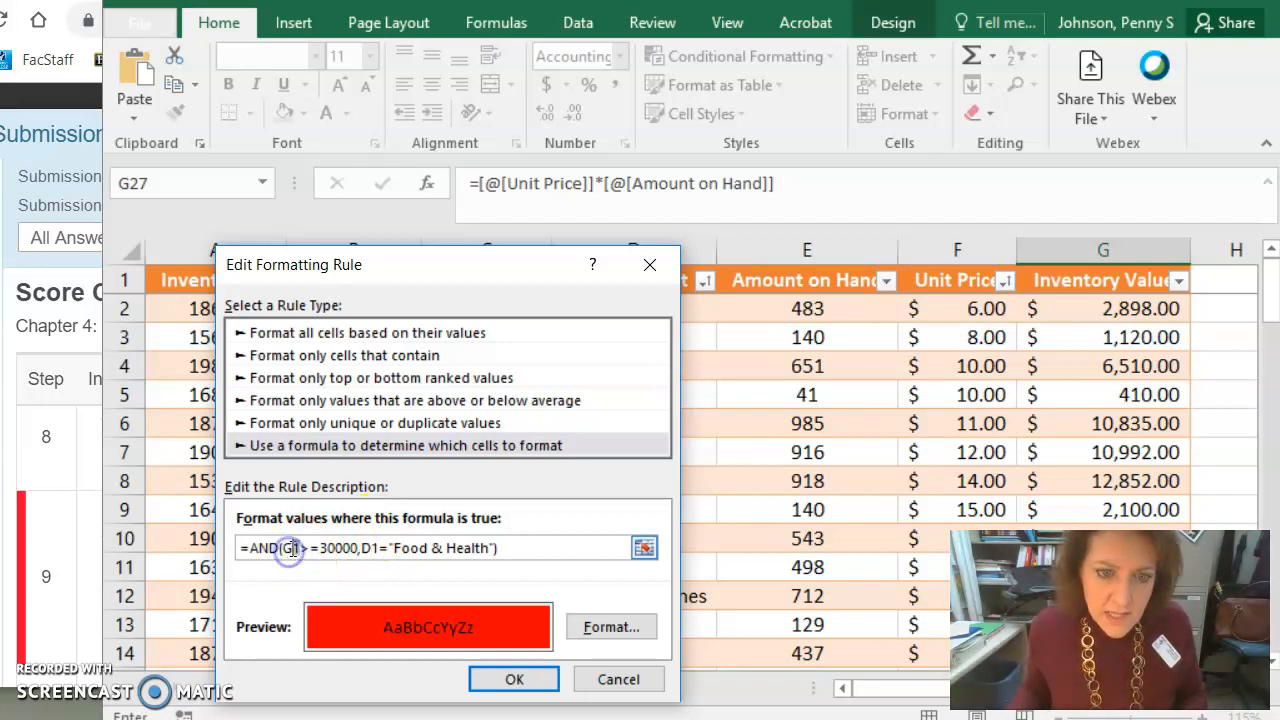
{"action": "key", "text": "BackSpace"}
{"action": "type", "text": "2"}
{"action": "left_click", "coordinate": [374, 550]}
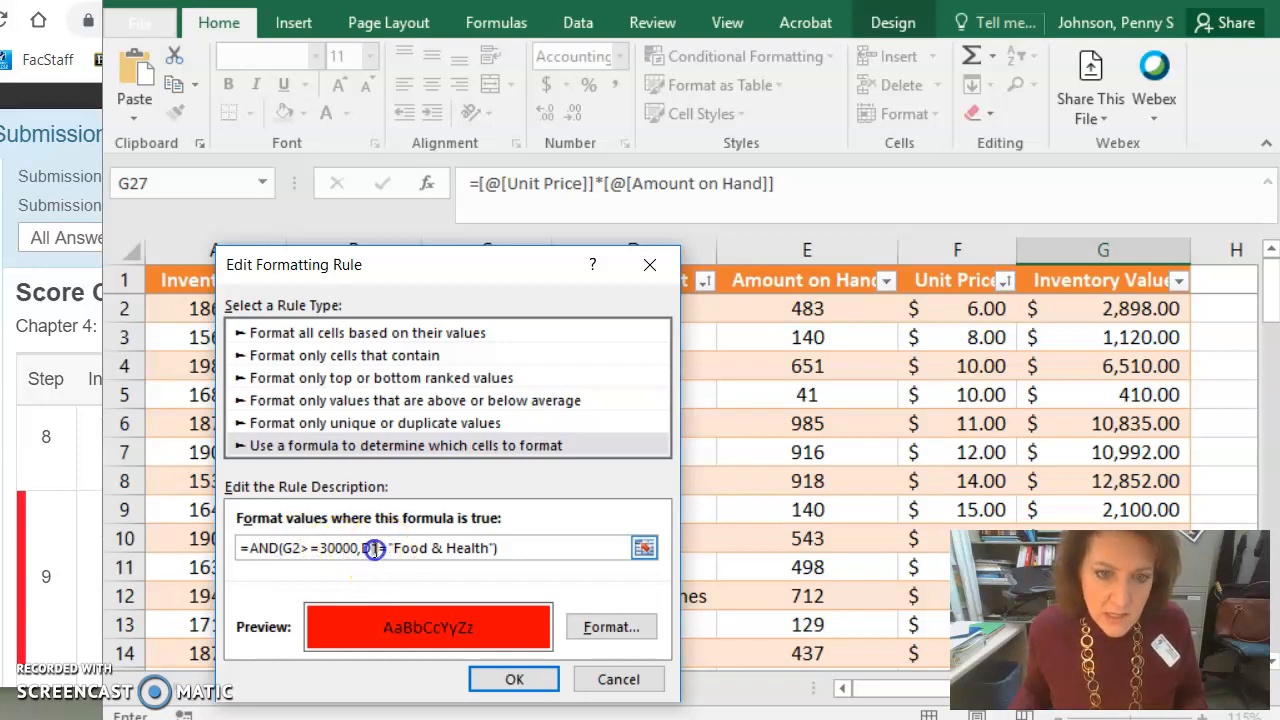
{"action": "key", "text": "BackSpace"}
{"action": "type", "text": "2"}
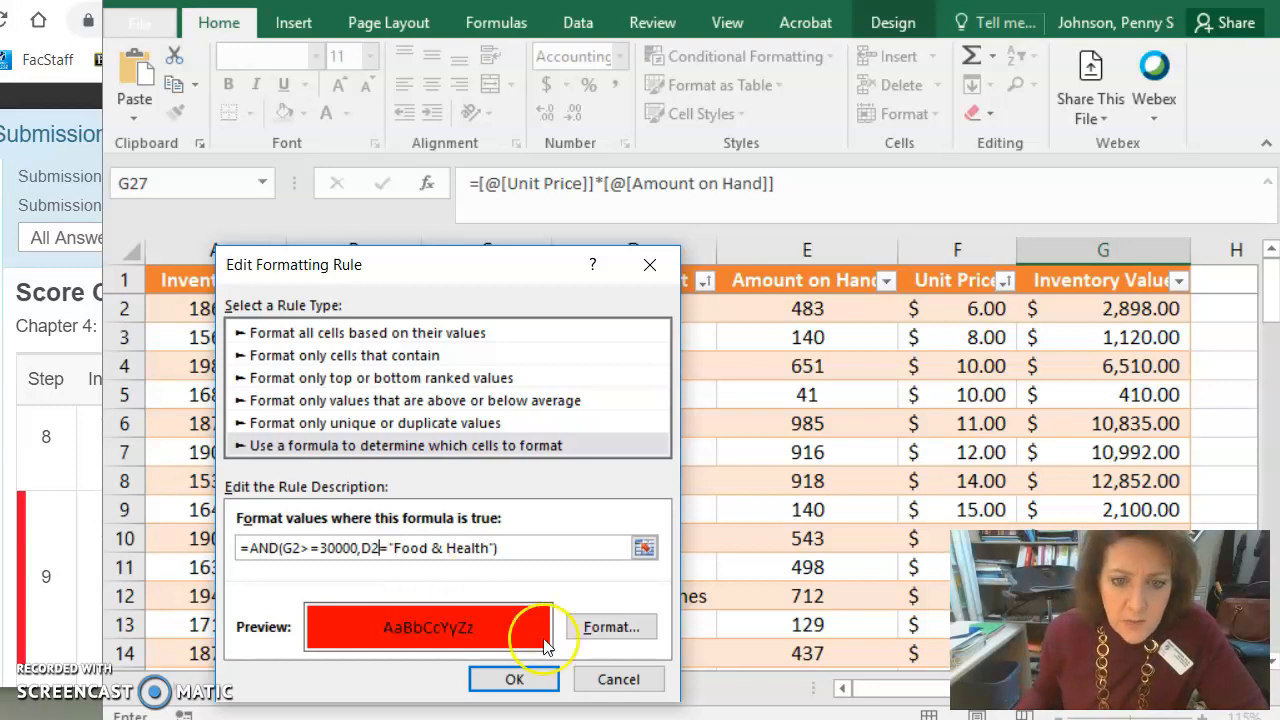
{"action": "left_click", "coordinate": [550, 678]}
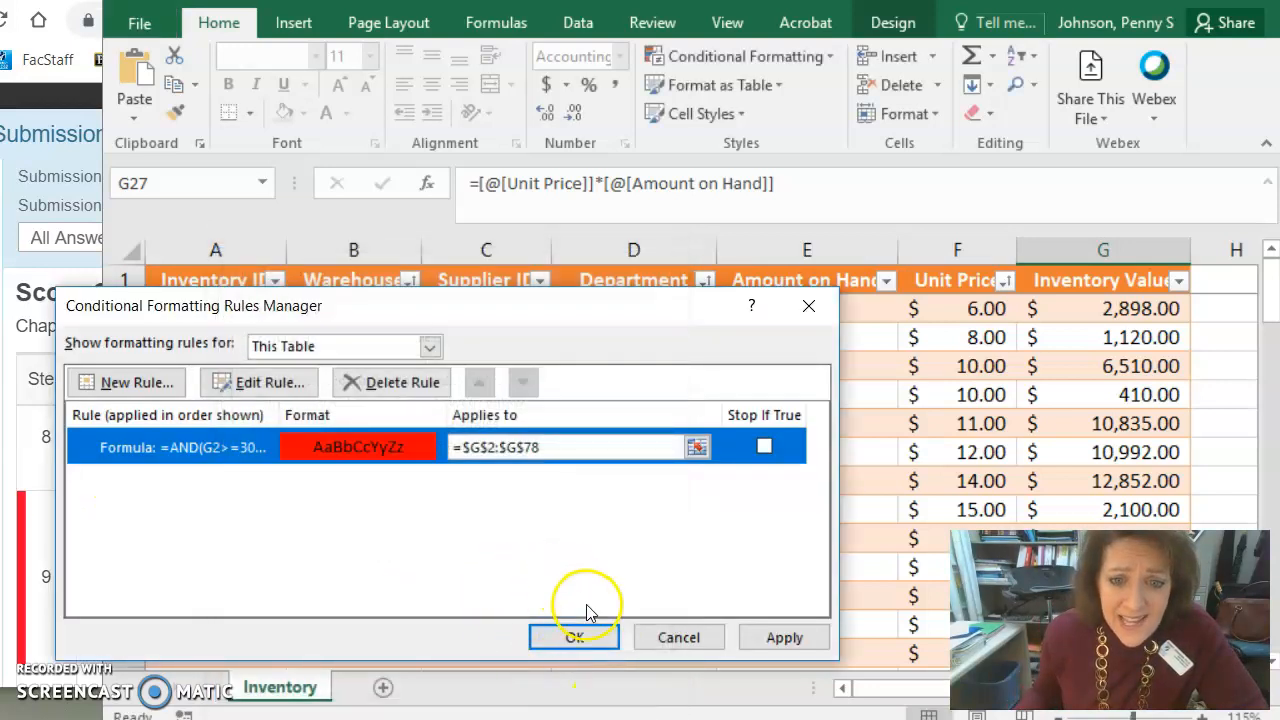
{"action": "left_click", "coordinate": [577, 637]}
- Scroll through the table to check which Inventory Value cells are highlighted red
{"action": "scroll", "coordinate": [1084, 407], "scroll_direction": "down", "scroll_amount": 8}
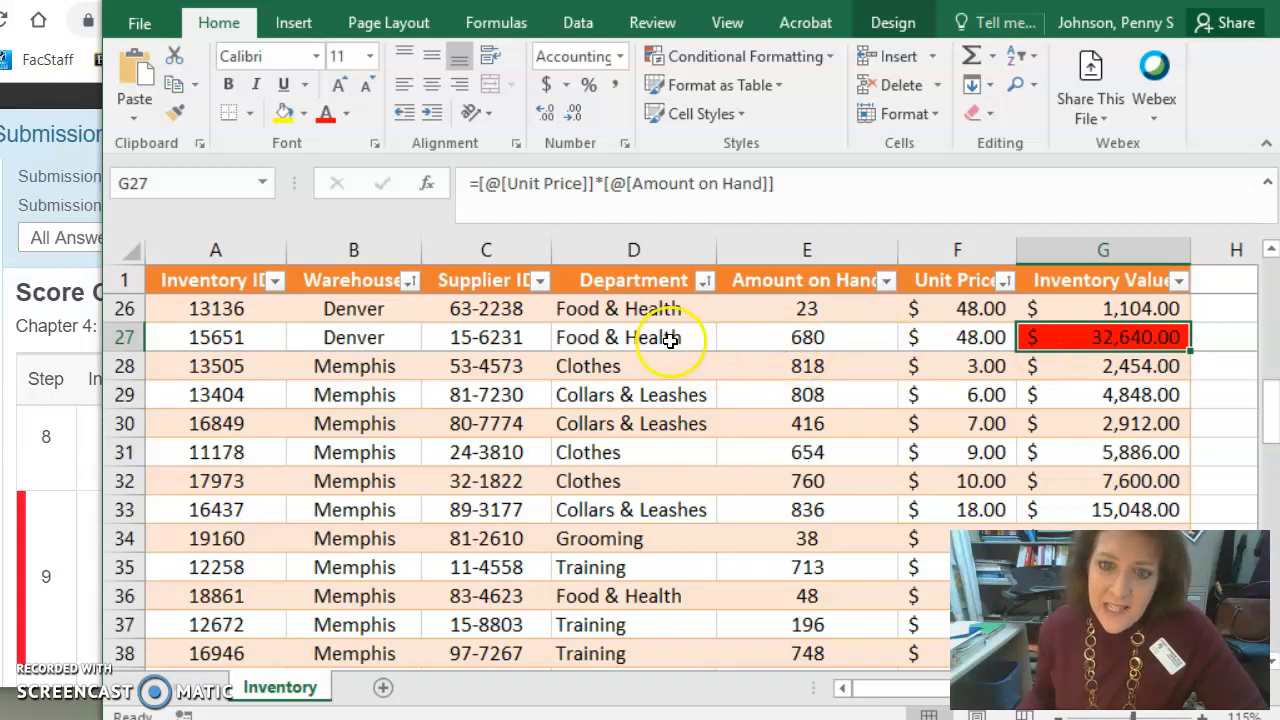
{"action": "scroll", "coordinate": [1033, 395], "scroll_direction": "down", "scroll_amount": 6}
{"action": "scroll", "coordinate": [1033, 395], "scroll_direction": "down", "scroll_amount": 4}
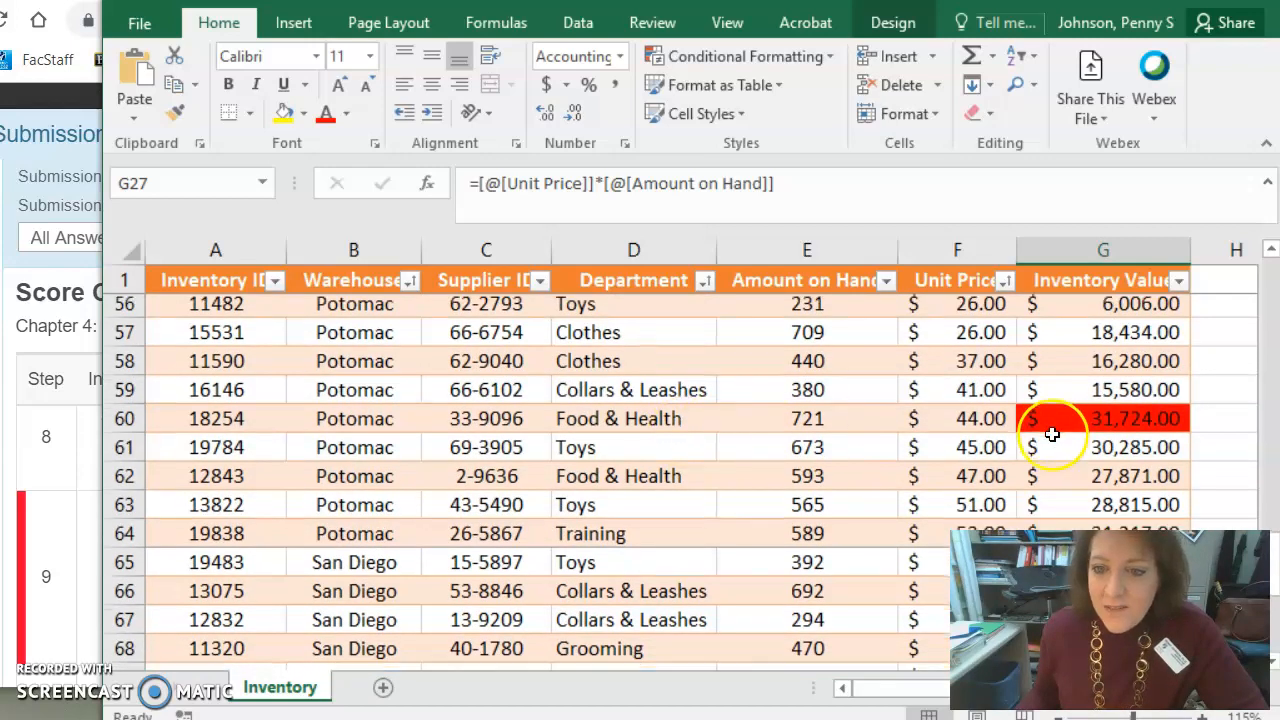
{"action": "scroll", "coordinate": [1050, 434], "scroll_direction": "down", "scroll_amount": 8}
{"action": "scroll", "coordinate": [1048, 436], "scroll_direction": "up", "scroll_amount": 2}
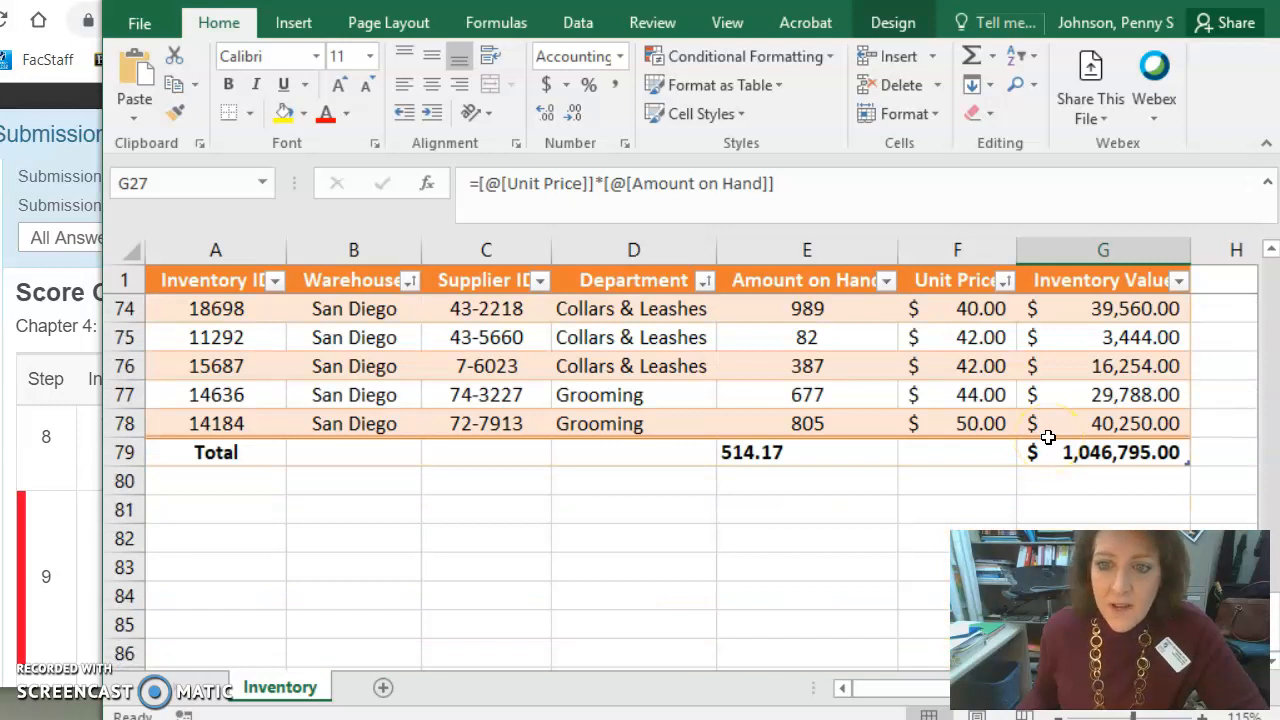
{"action": "scroll", "coordinate": [1048, 436], "scroll_direction": "up", "scroll_amount": 5}
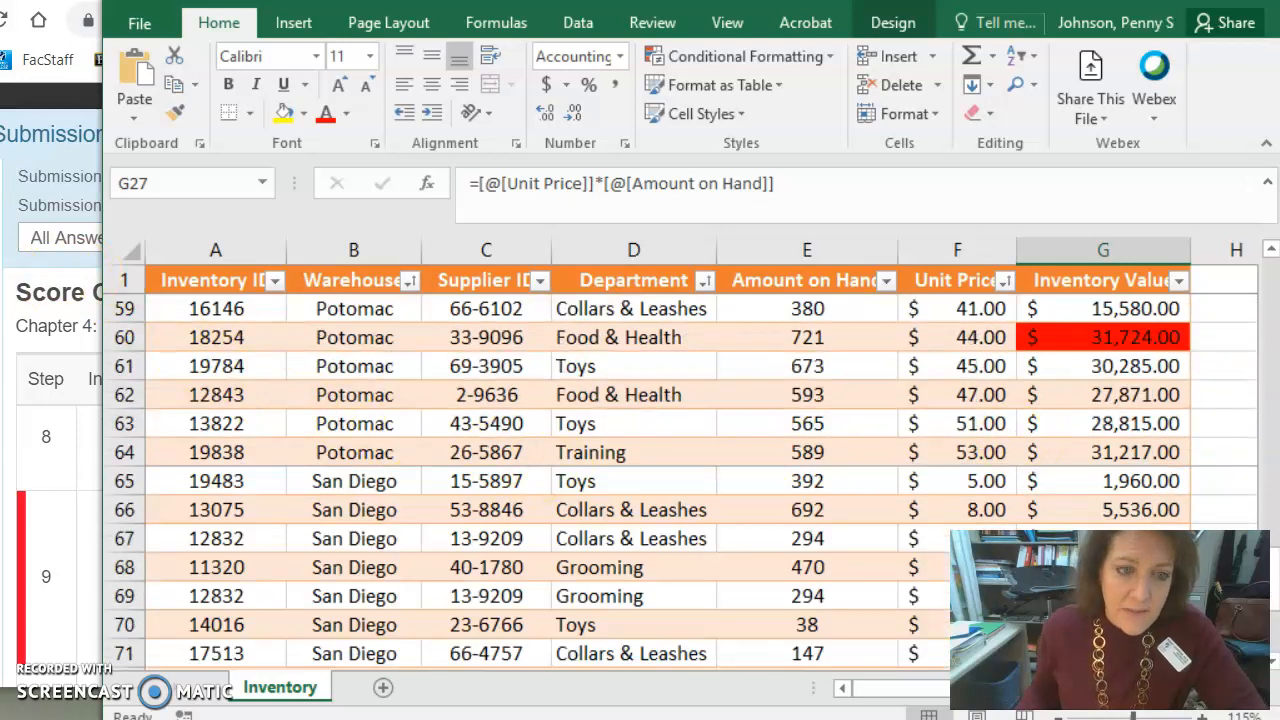
- Review the remaining steps of the grading report before returning to the workbook
{"action": "key", "text": "alt+Tab"}
{"action": "scroll", "coordinate": [678, 573], "scroll_direction": "down", "scroll_amount": 2}
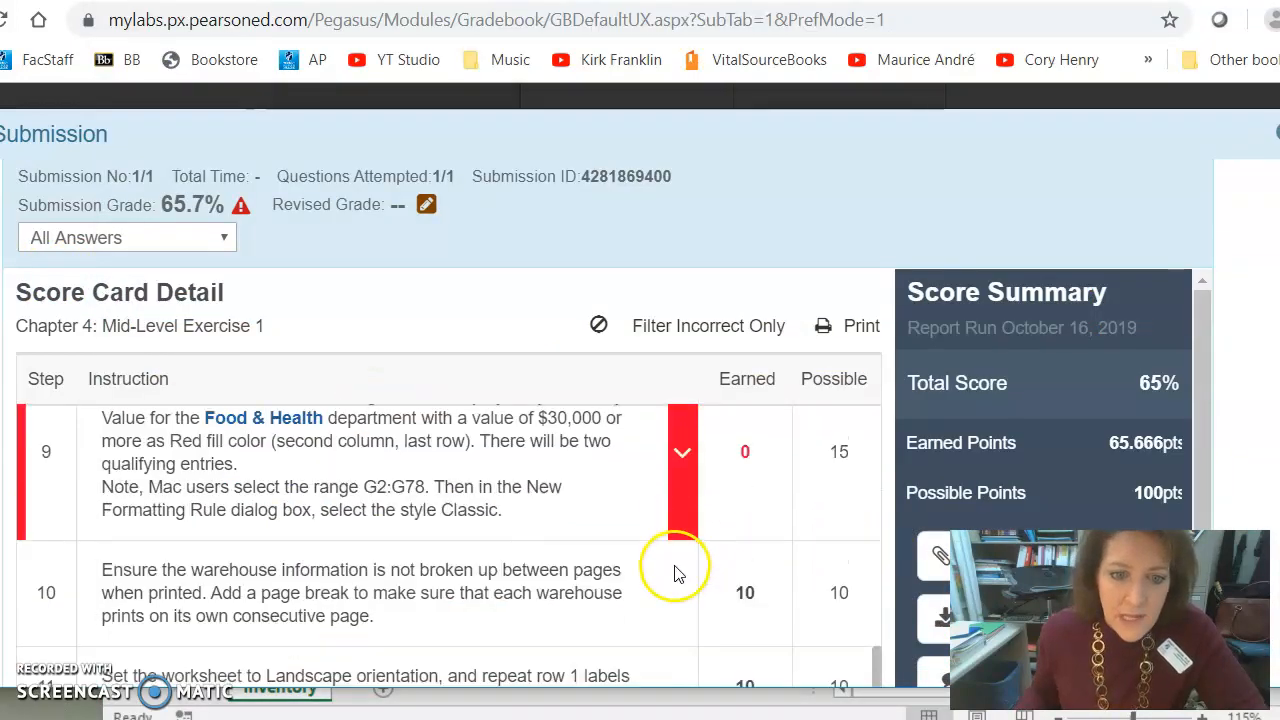
{"action": "scroll", "coordinate": [674, 573], "scroll_direction": "down", "scroll_amount": 3}
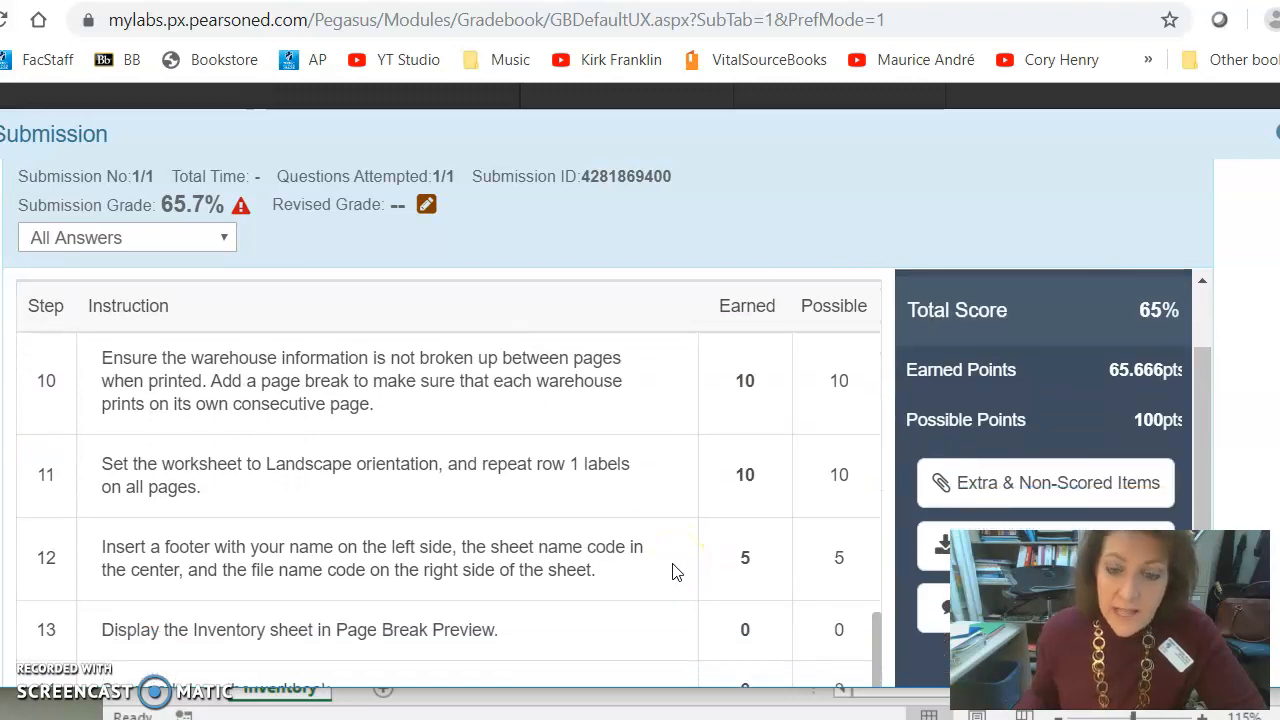
{"action": "left_click", "coordinate": [675, 564]}
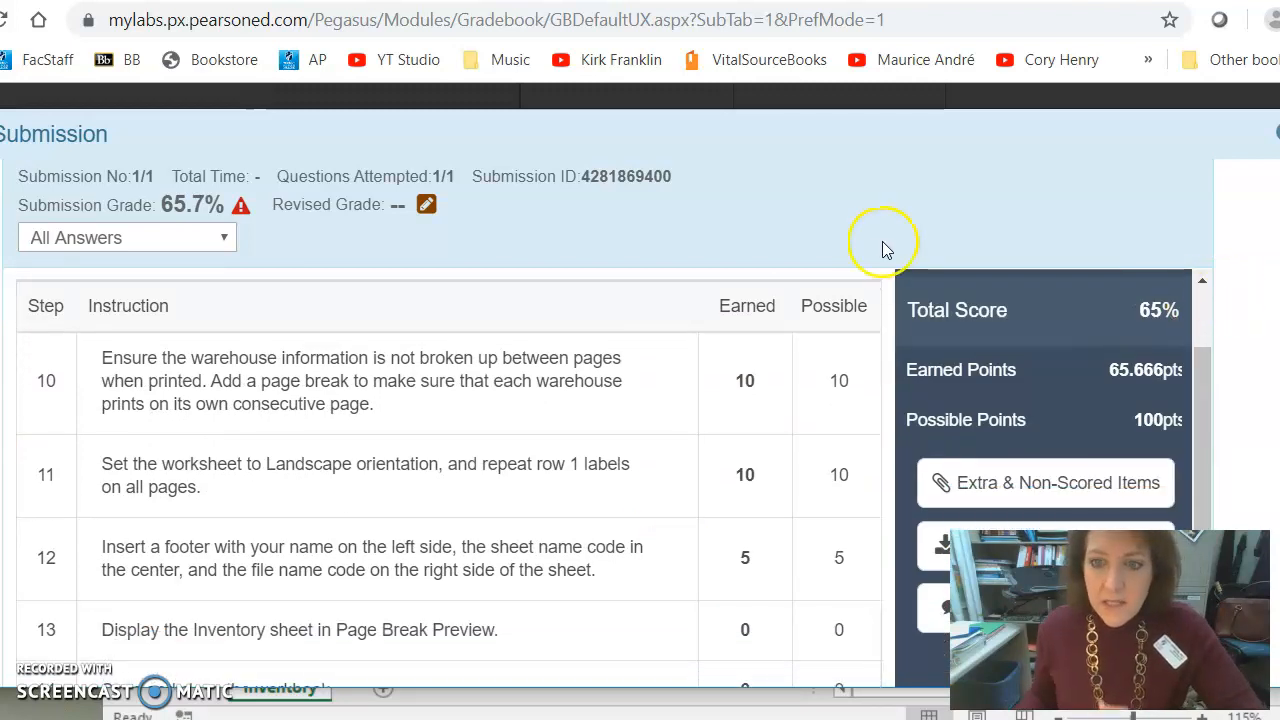
{"action": "key", "text": "alt+Tab"}
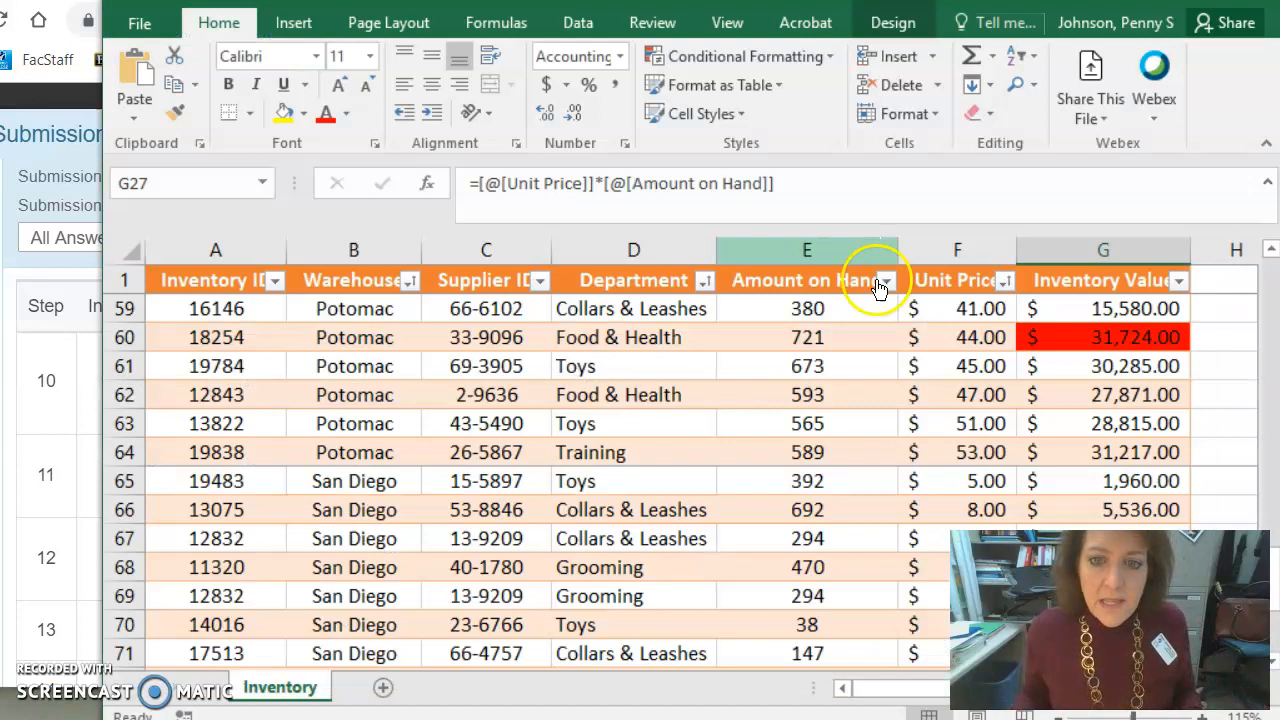